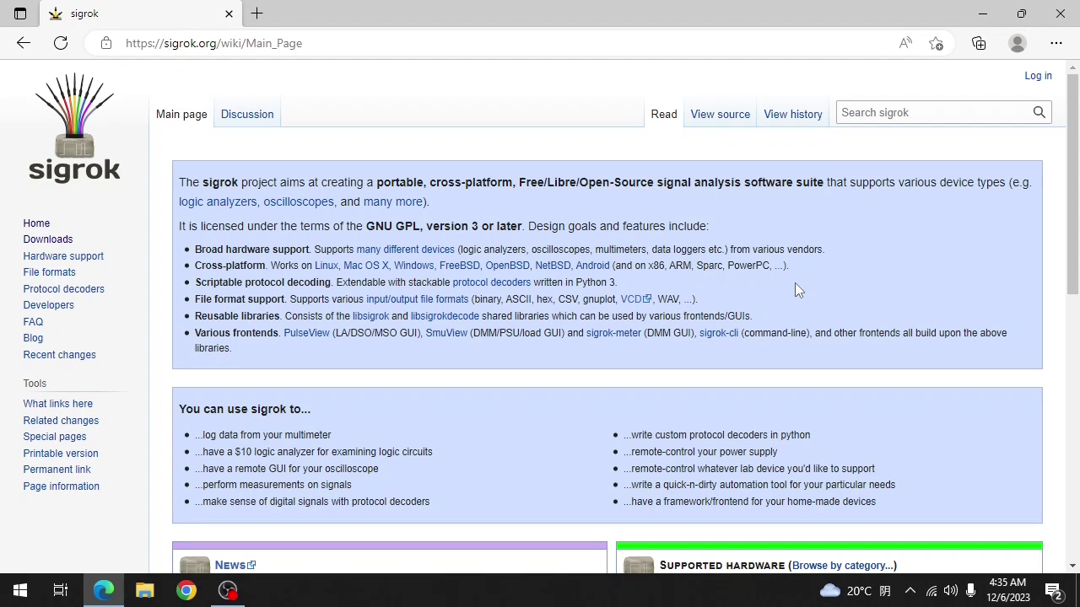
# Download the PulseView 0.4.2 (64bit) Windows installer from the sigrok Downloads page and show it in its folder.
pyautogui.click(50, 240)
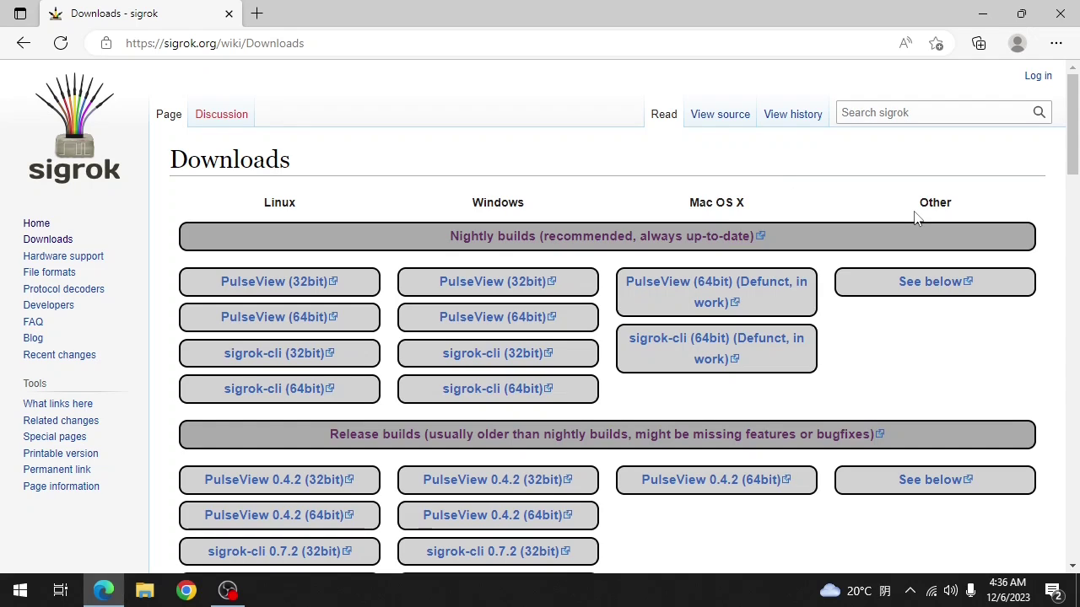
pyautogui.click(507, 521)
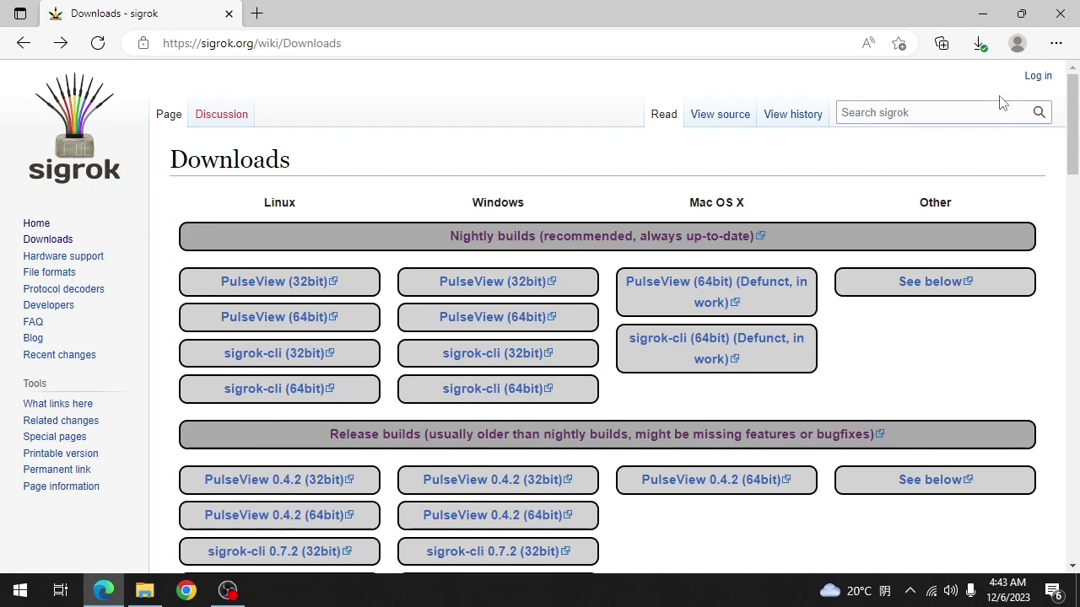
pyautogui.click(978, 43)
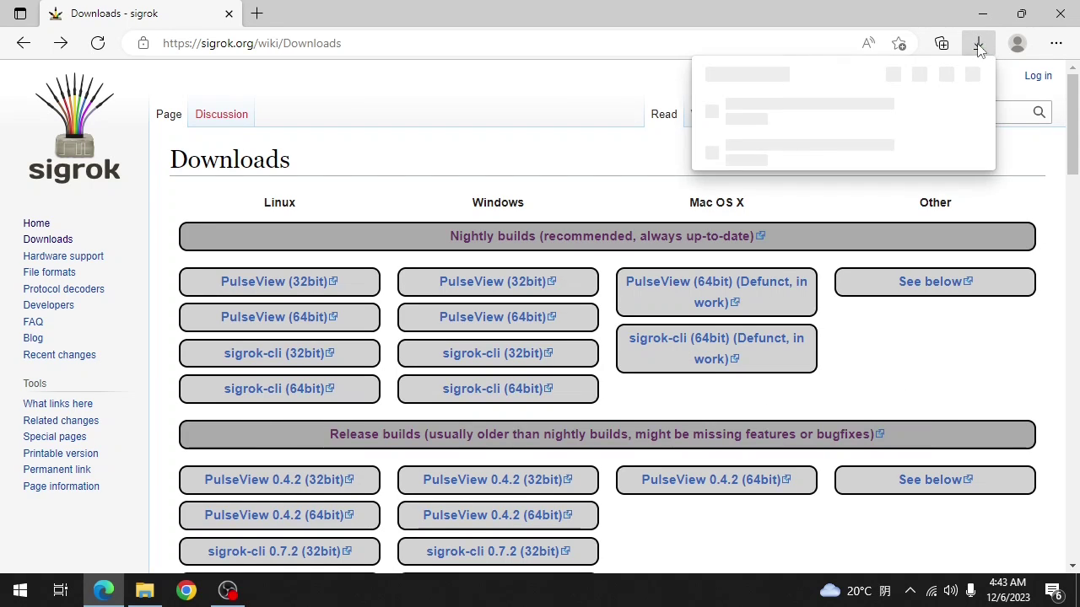
pyautogui.click(921, 112)
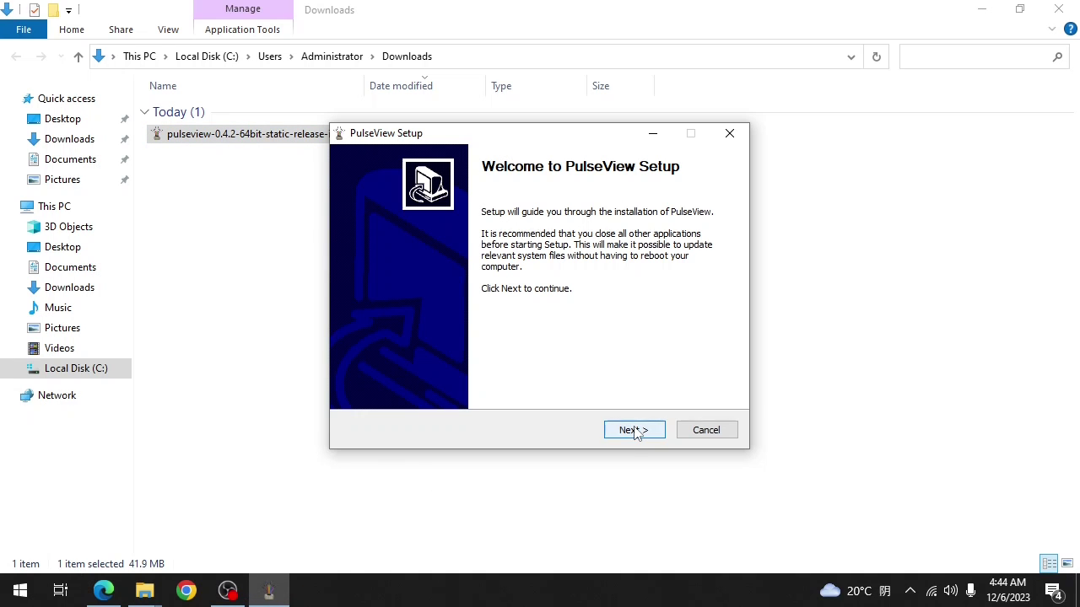
# Run PulseView Setup with the Example data component included, installing to C:\Program Files (x86)\sigrok\PulseView.
pyautogui.click(634, 430)
pyautogui.click(633, 430)
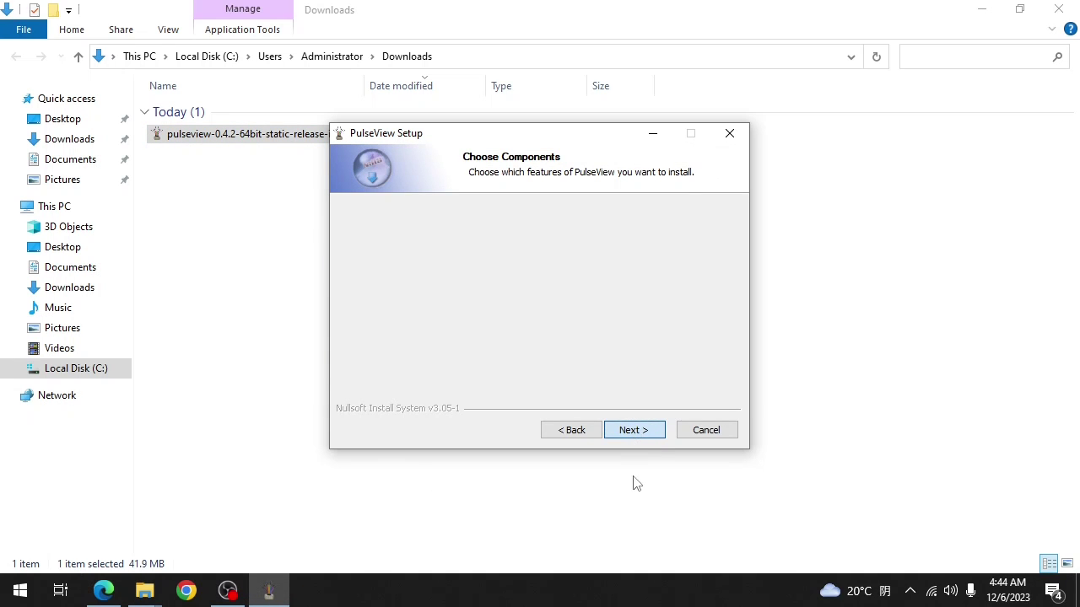
pyautogui.click(489, 283)
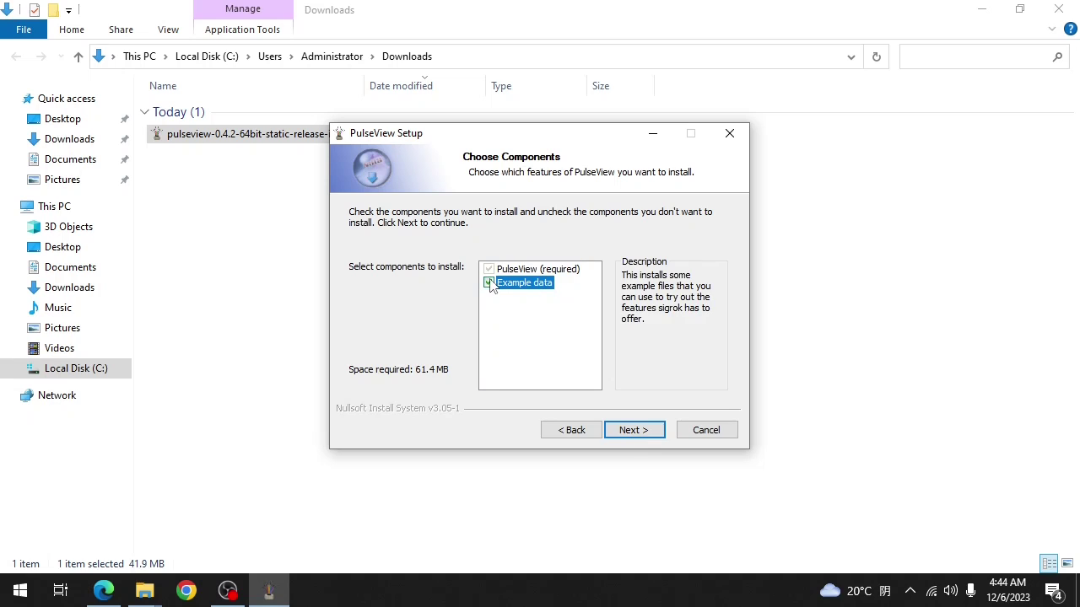
pyautogui.click(634, 431)
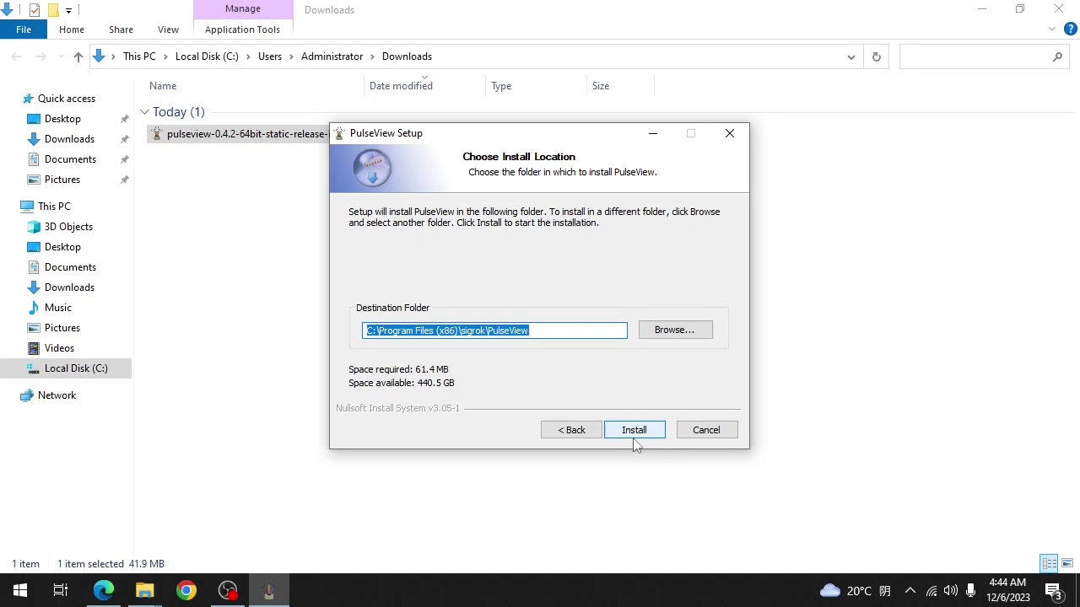
pyautogui.click(634, 431)
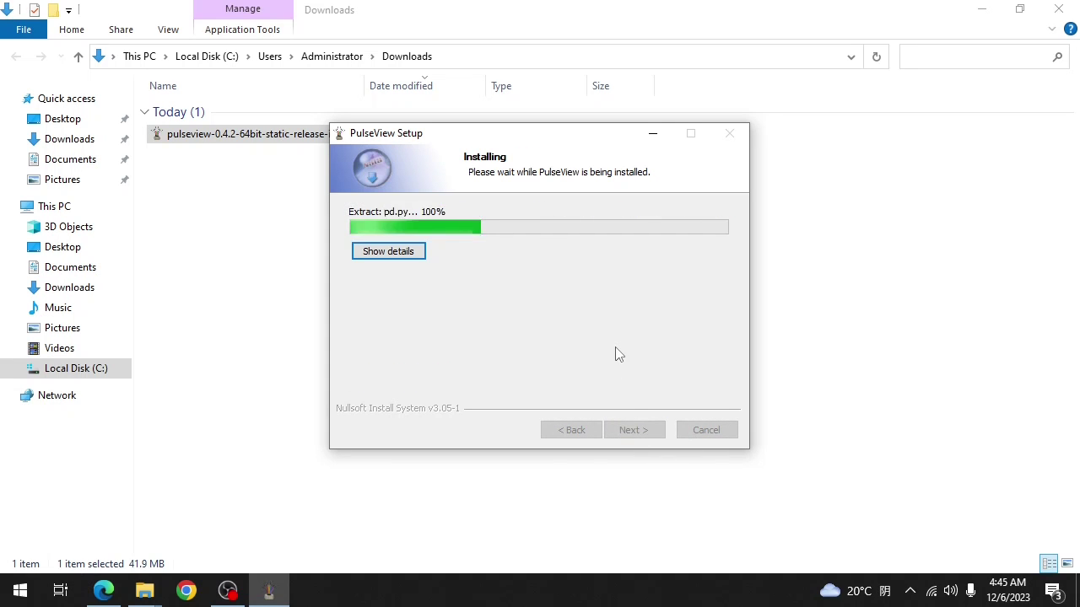
pyautogui.click(641, 430)
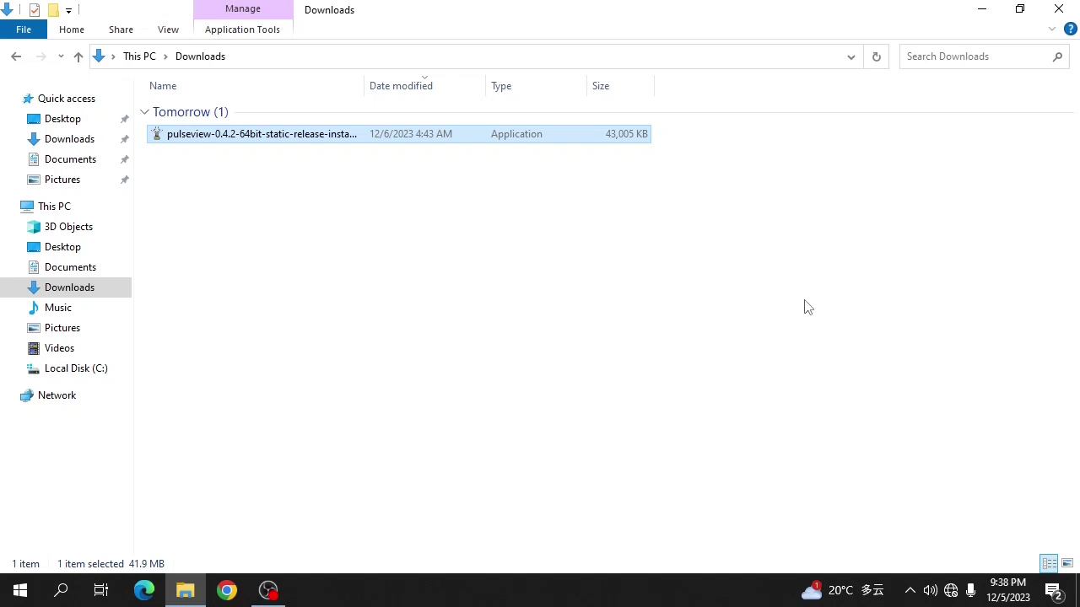
# Close the Downloads folder, search 'device' to open Device Manager, and select the Unknown device.
pyautogui.click(1058, 9)
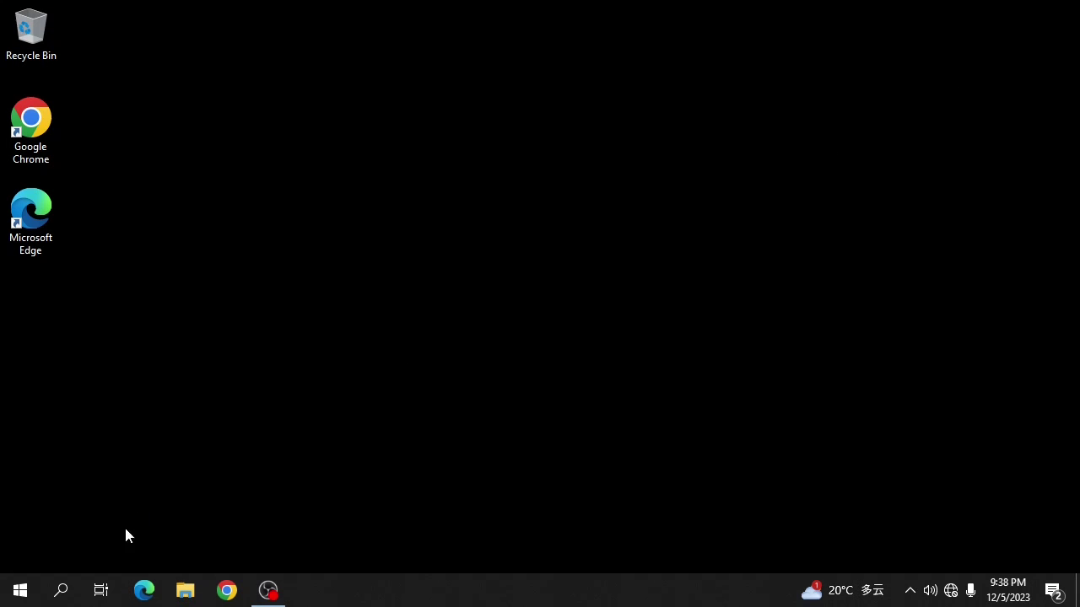
pyautogui.click(60, 590)
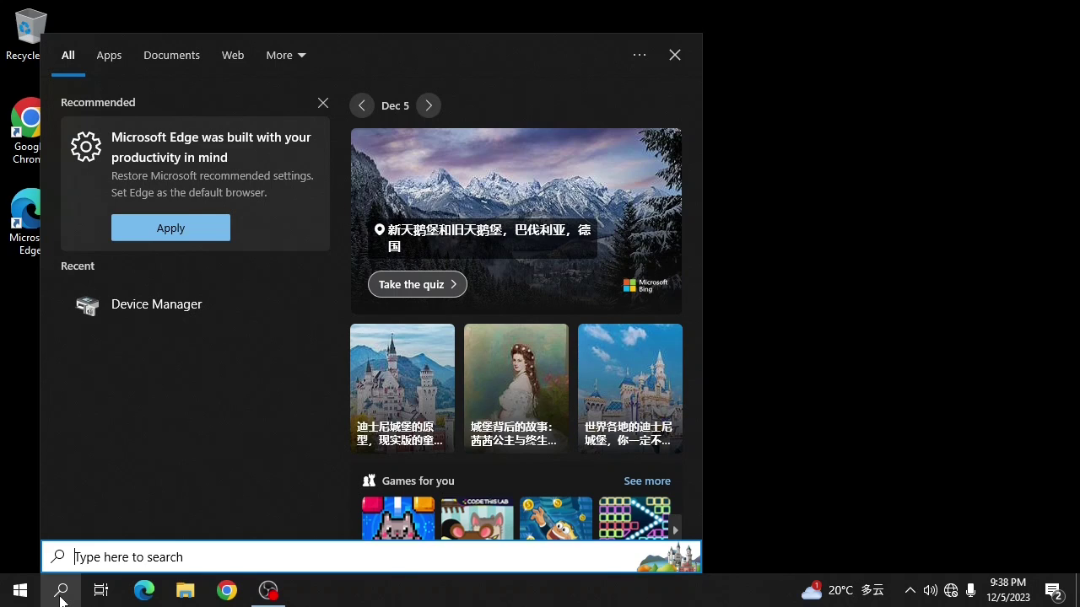
pyautogui.write('device')
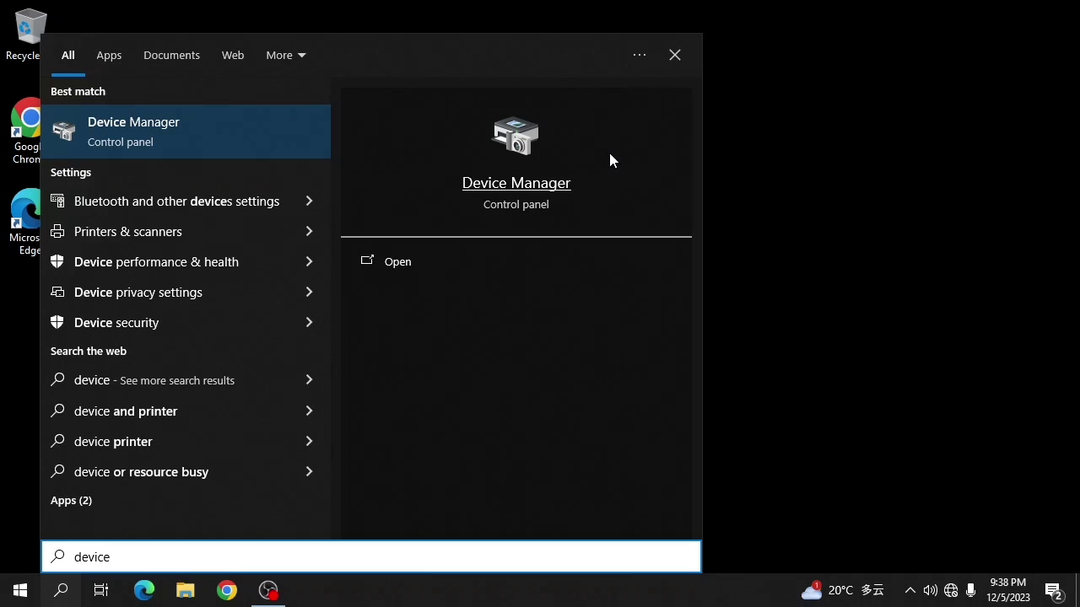
pyautogui.click(549, 183)
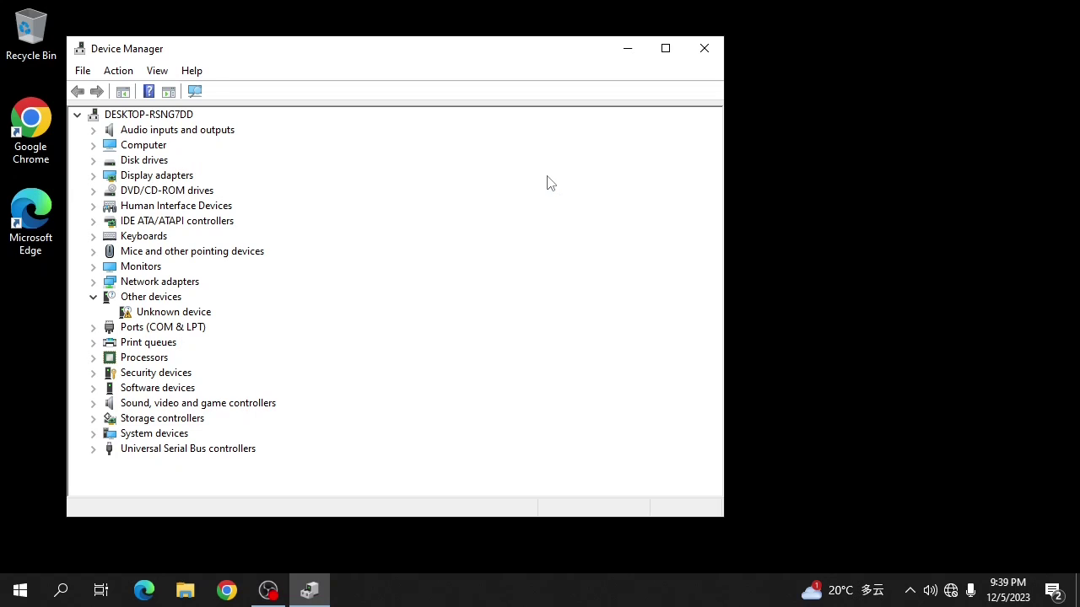
pyautogui.click(184, 312)
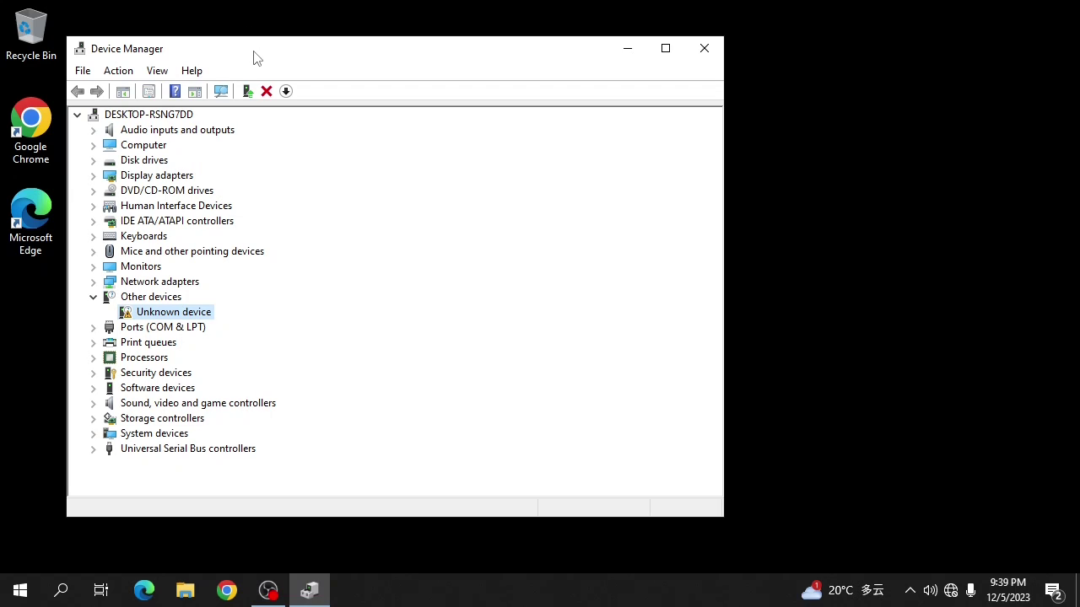
pyautogui.moveTo(256, 53); pyautogui.dragTo(356, 46)
# Launch Zadig, install the WinUSB driver for the unknown device, and close Zadig.
pyautogui.click(20, 590)
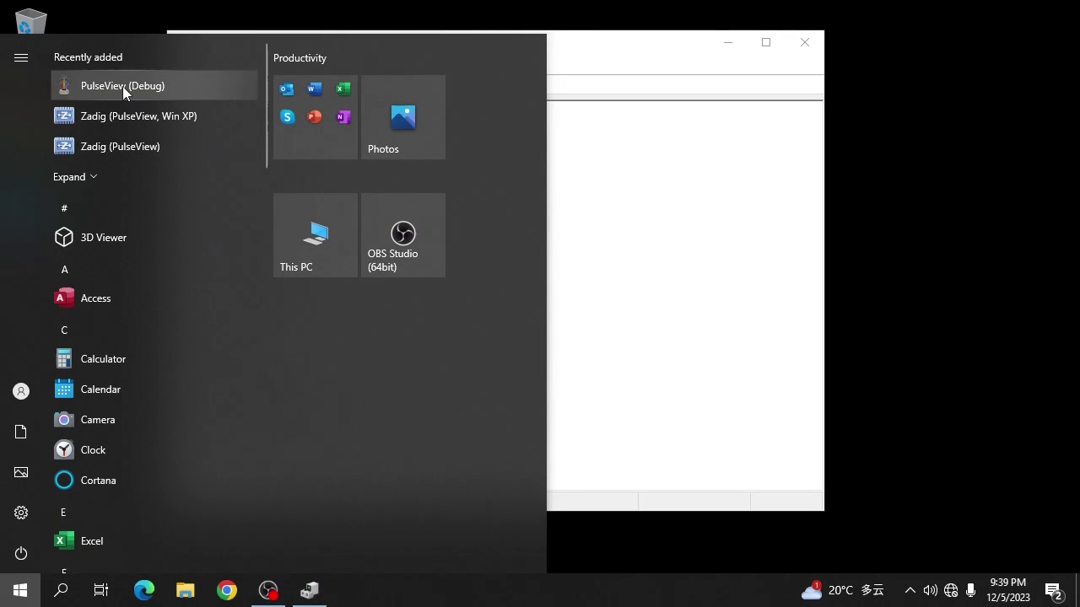
pyautogui.click(82, 149)
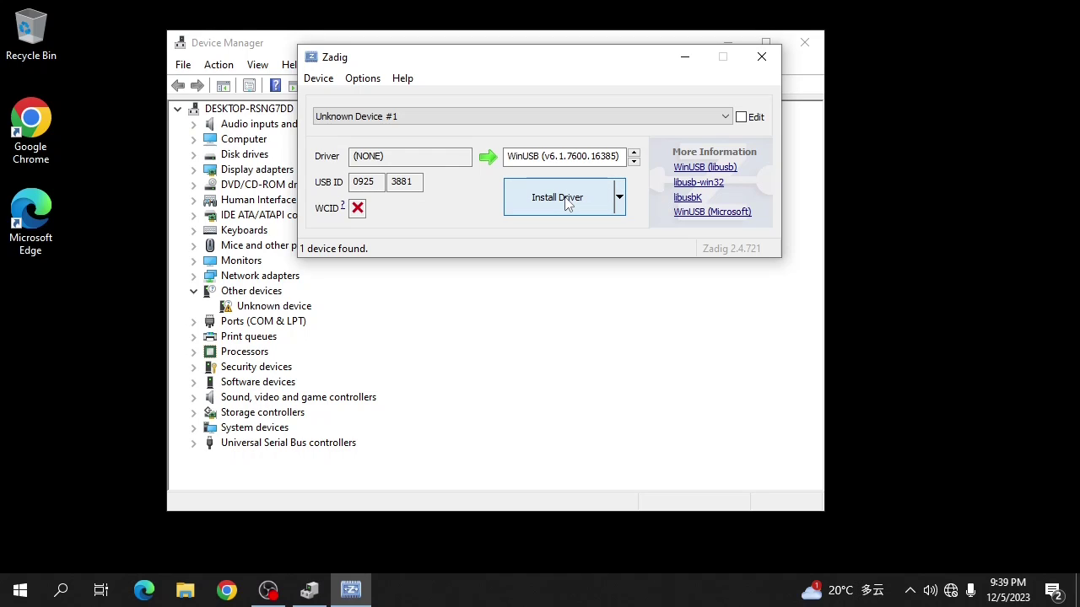
pyautogui.click(559, 197)
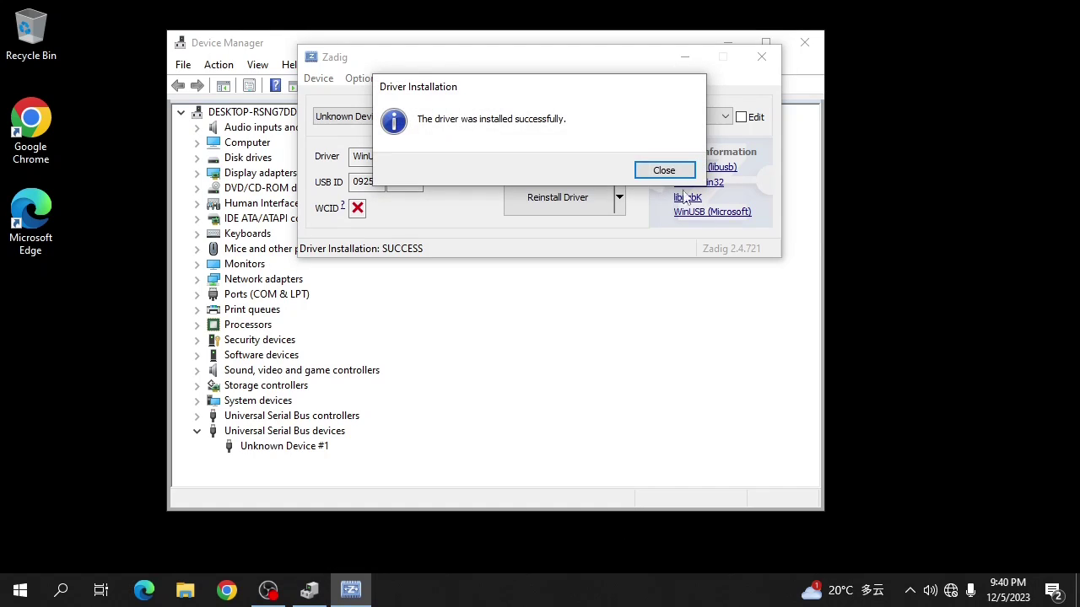
pyautogui.click(663, 170)
pyautogui.click(773, 61)
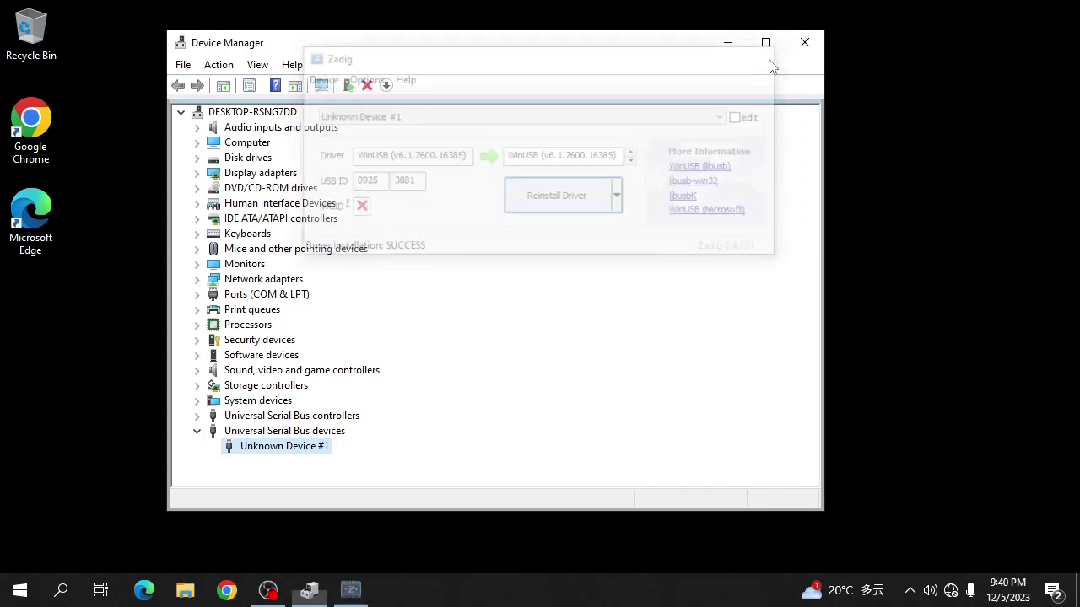
# Close Device Manager, launch PulseView (Debug), and keep Saleae Logic as the capture device.
pyautogui.click(806, 42)
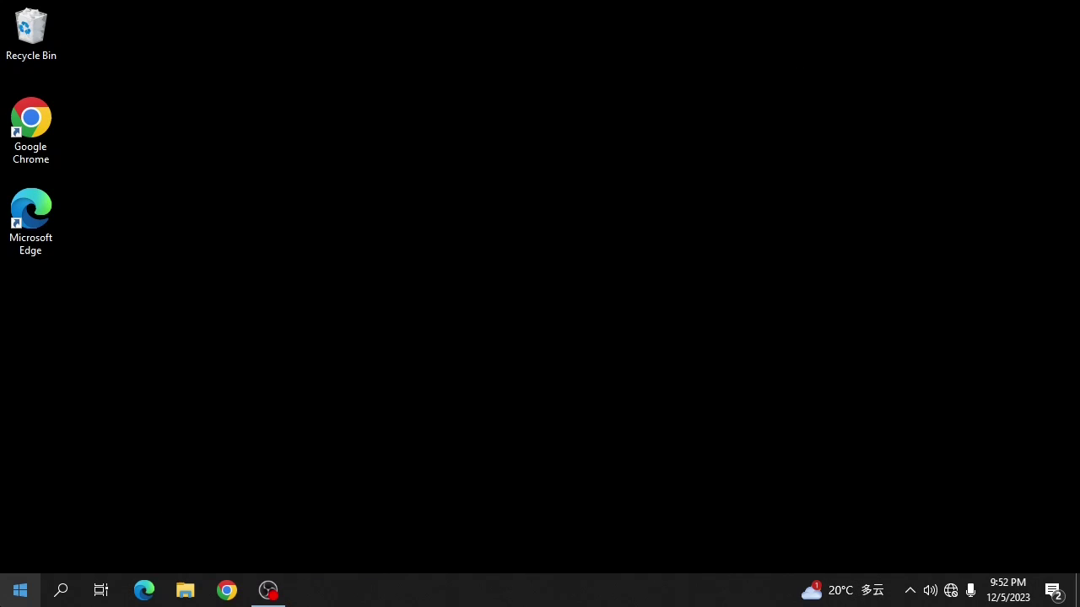
pyautogui.click(19, 592)
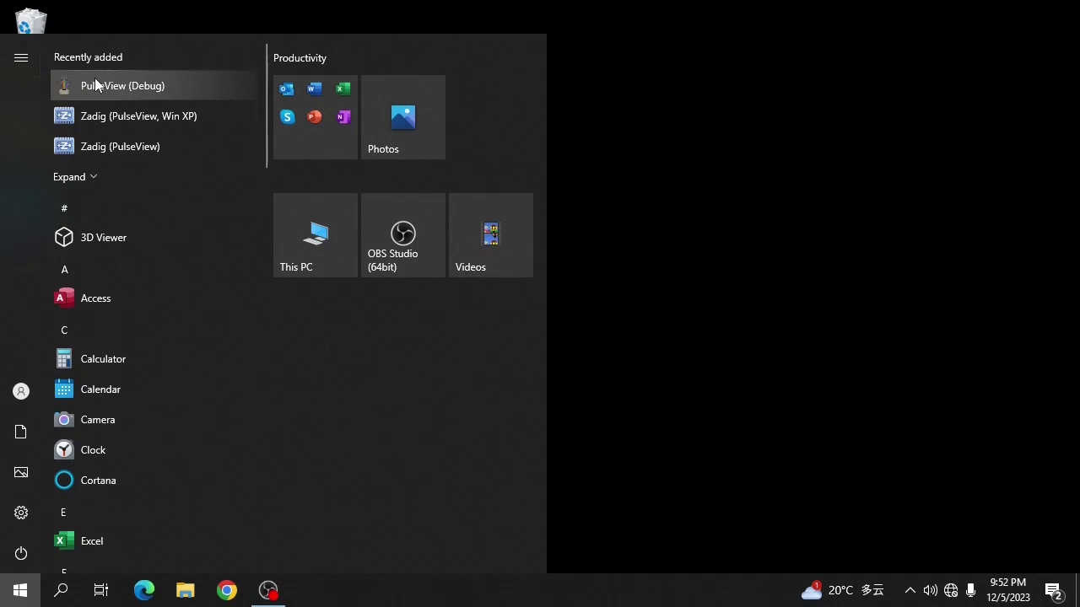
pyautogui.click(93, 85)
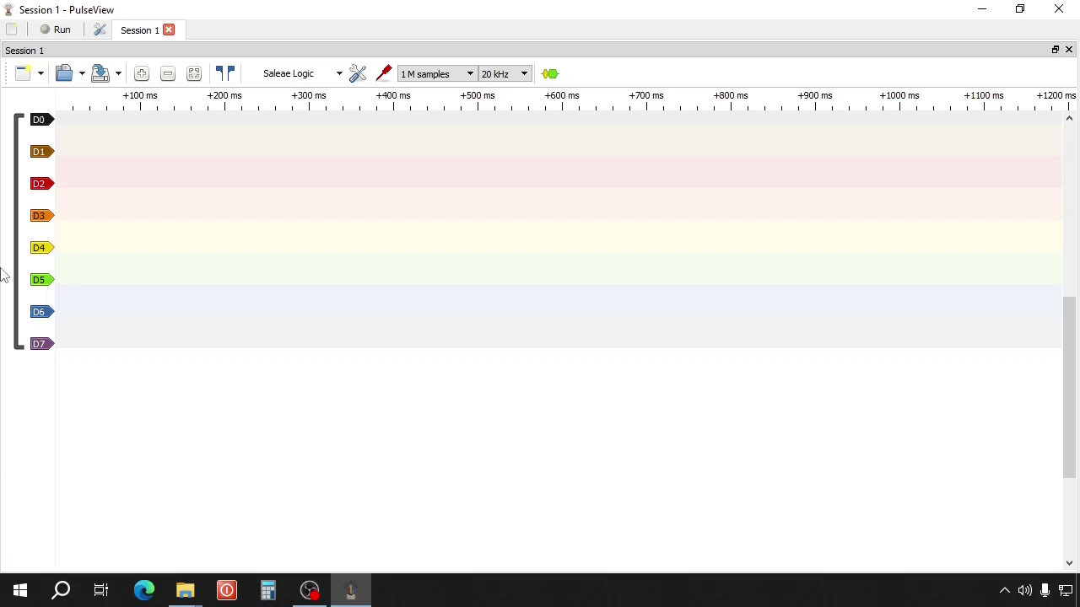
pyautogui.click(339, 75)
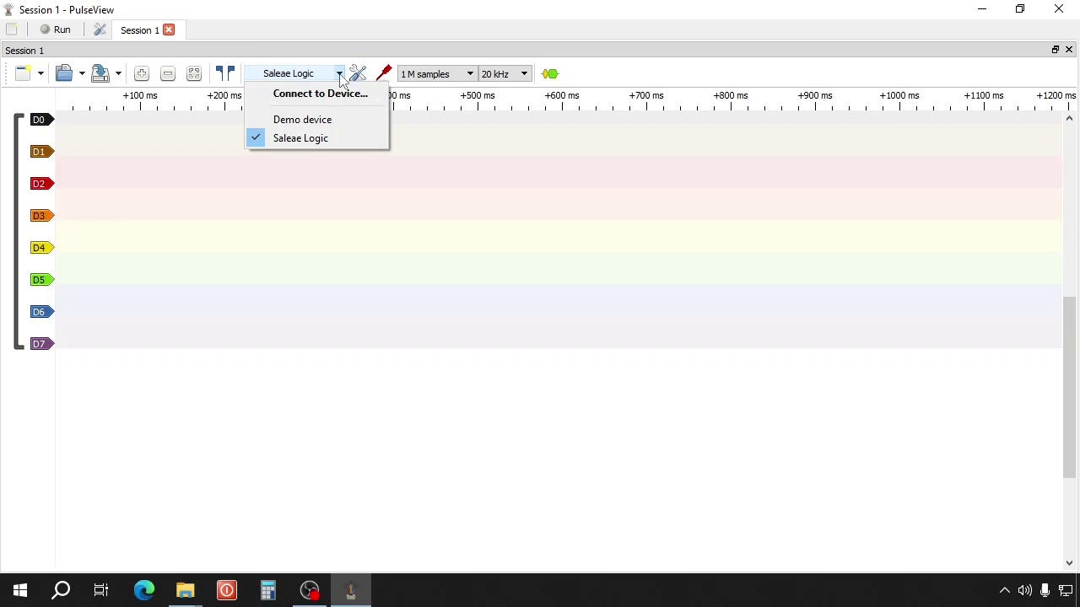
pyautogui.click(339, 74)
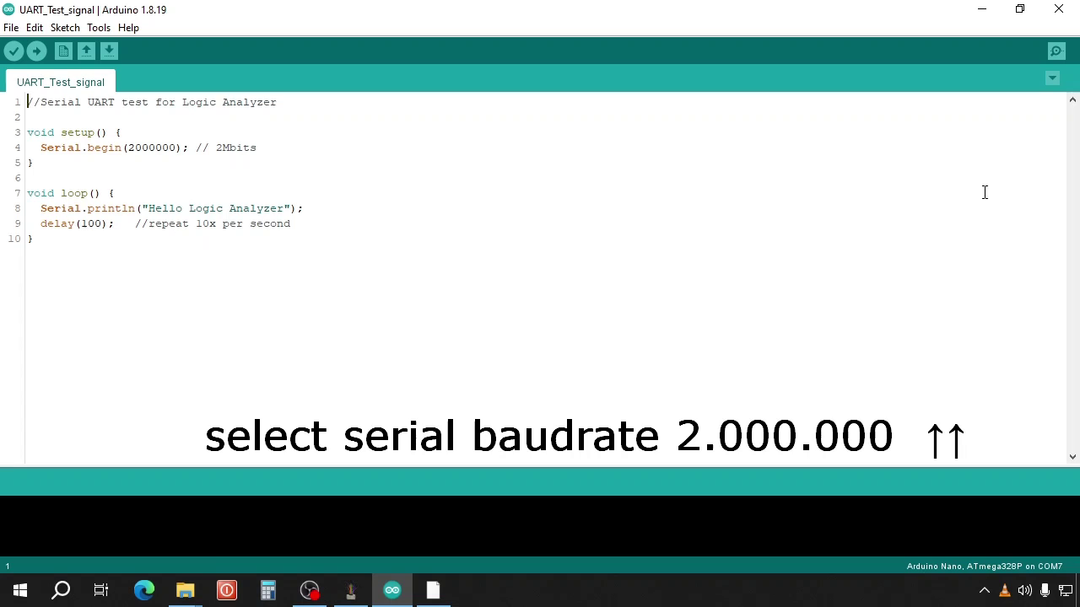
# Open the Arduino IDE Serial Monitor to watch the 'Hello Logic Analyzer' output at 2000000 baud.
pyautogui.click(1056, 51)
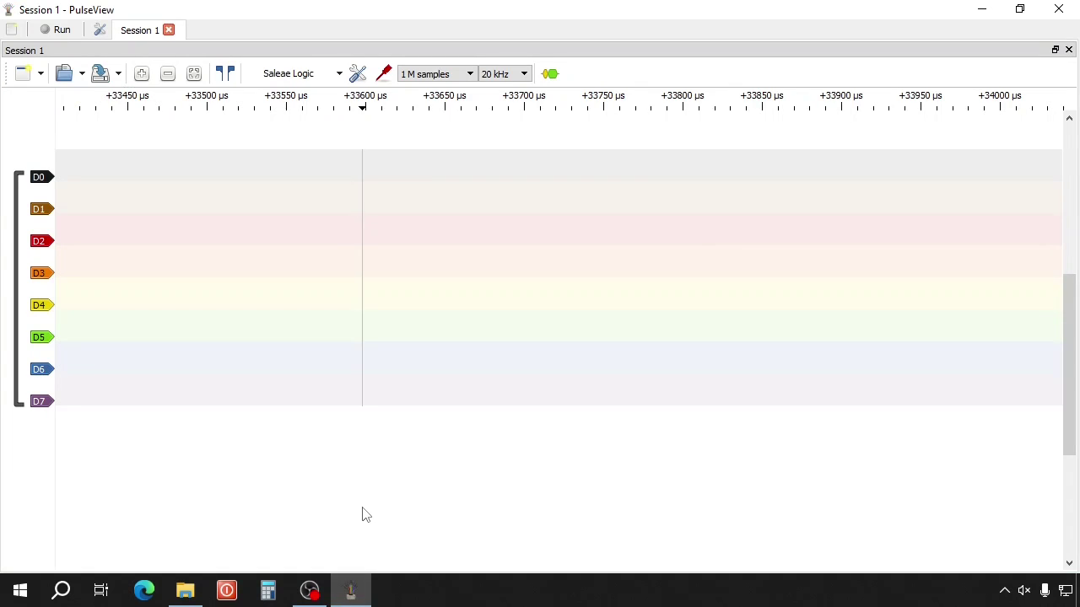
# Capture 5 M samples at 12 MHz on channels D0–D7.
pyautogui.click(458, 74)
pyautogui.scroll(-2, 473, 118)
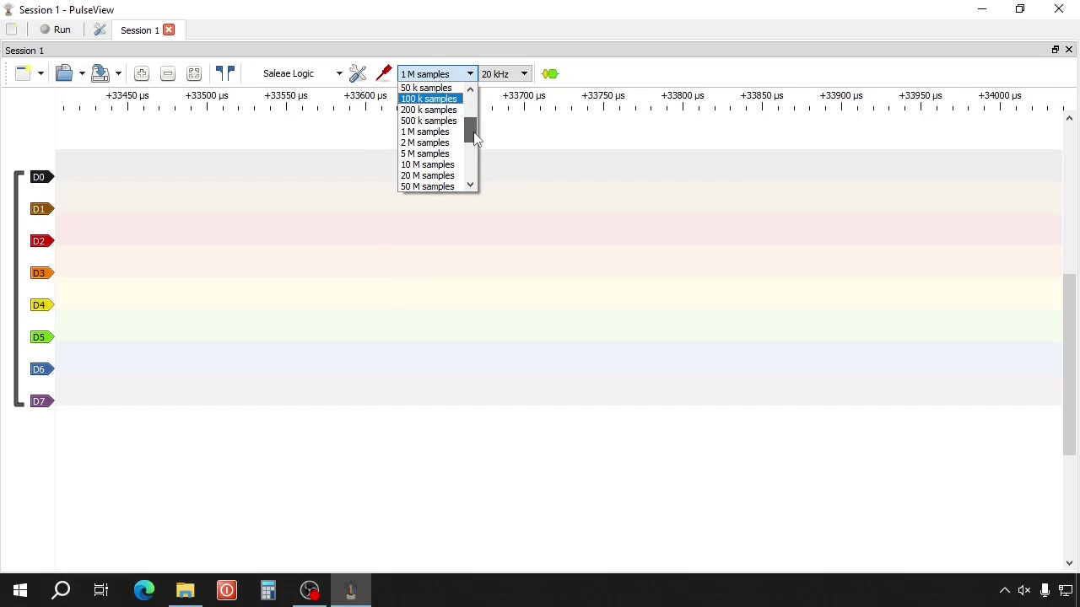
pyautogui.click(439, 153)
pyautogui.click(496, 76)
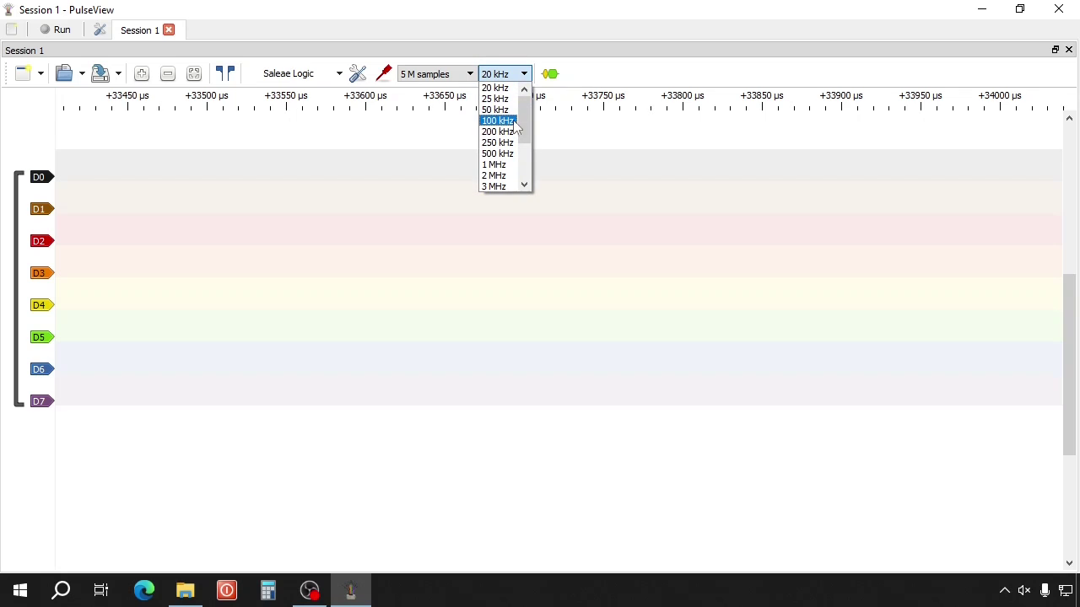
pyautogui.moveTo(526, 127); pyautogui.dragTo(527, 154)
pyautogui.click(496, 175)
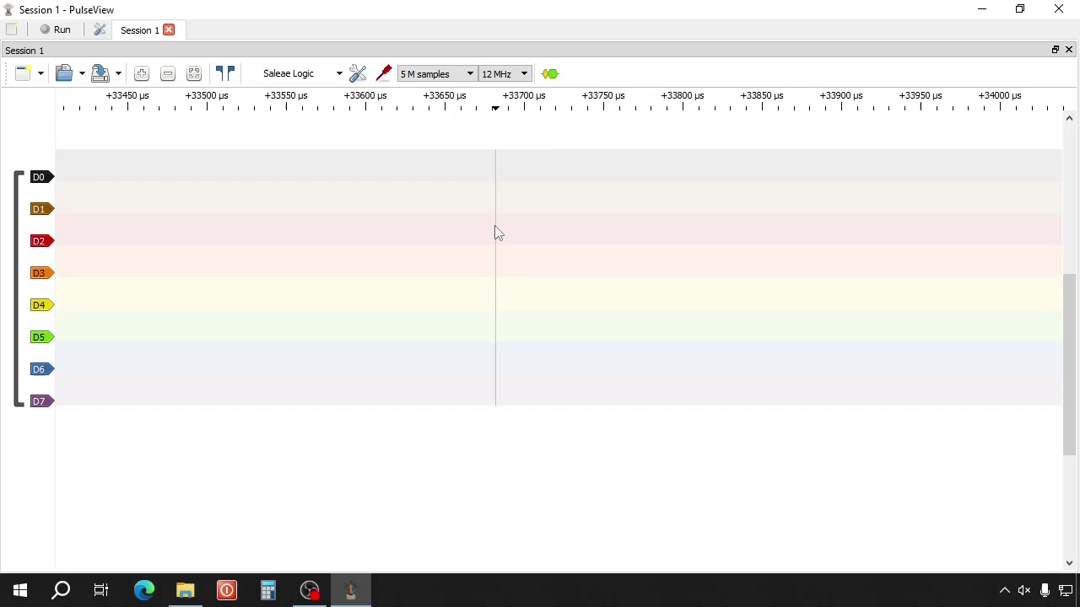
pyautogui.click(59, 30)
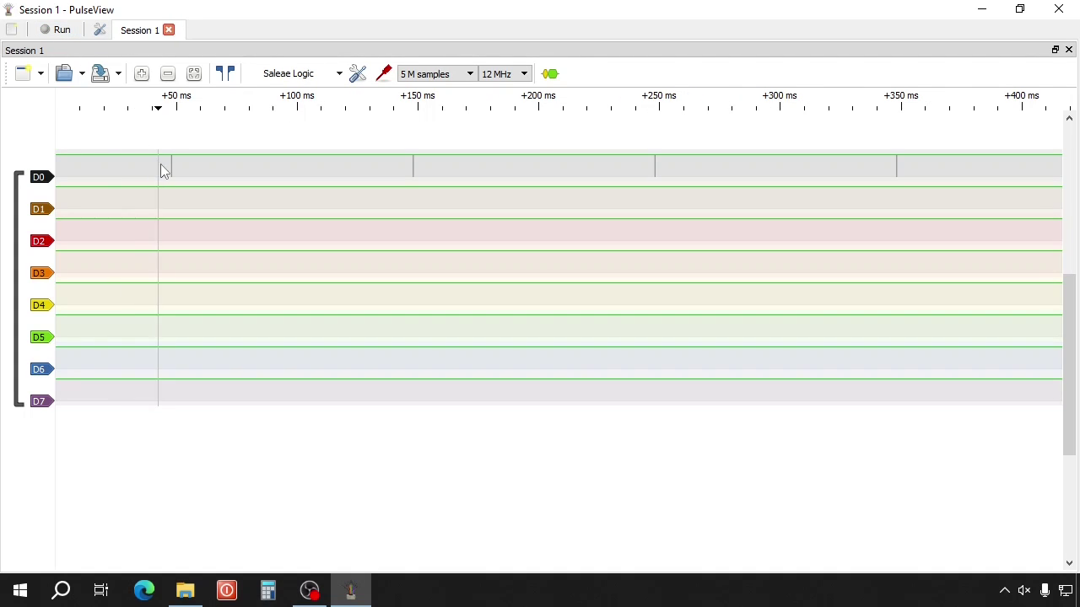
# Zoom into the D0 pulse burst near +48 ms.
pyautogui.scroll(2, 169, 164)
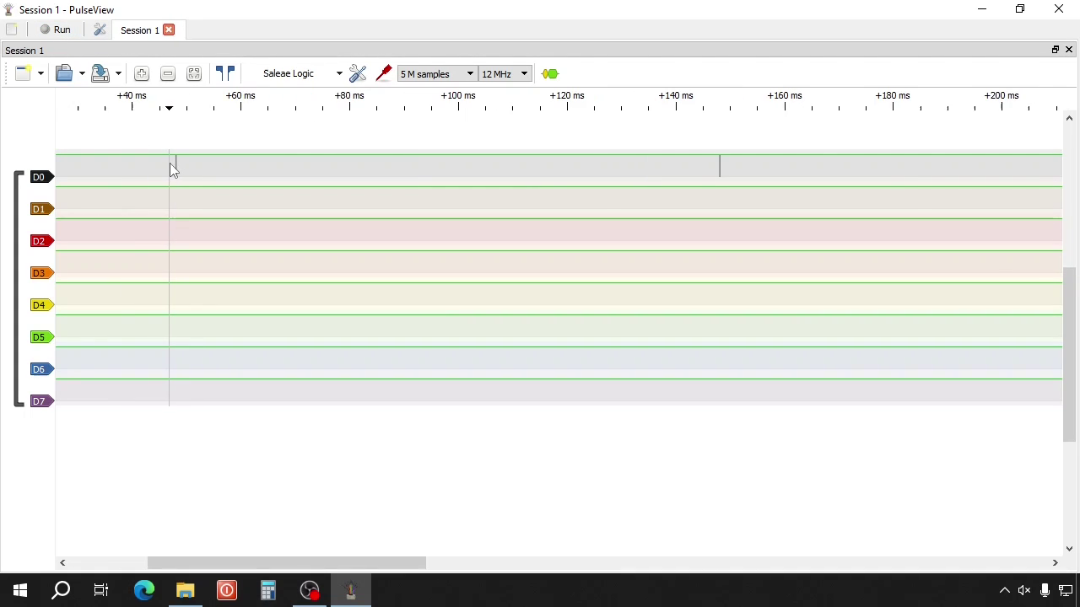
pyautogui.scroll(2, 163, 161)
pyautogui.scroll(5, 161, 162)
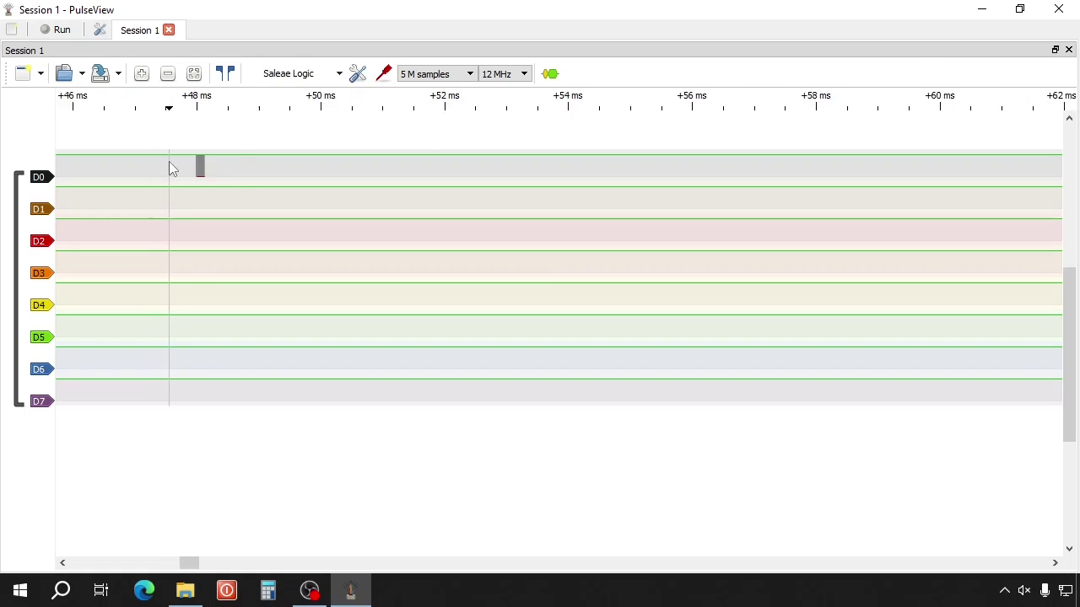
pyautogui.scroll(4, 245, 167)
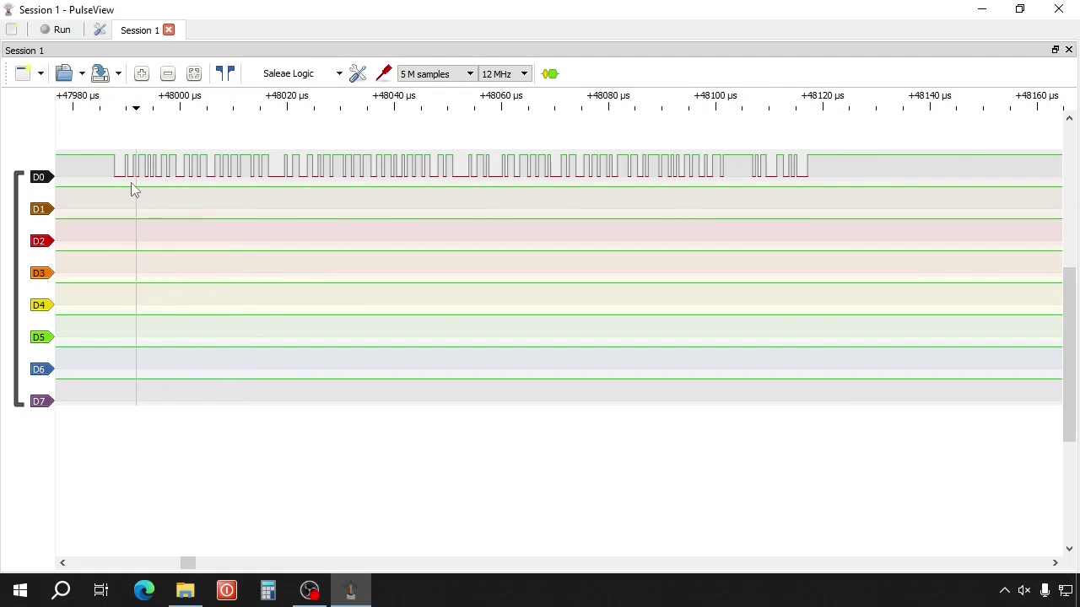
pyautogui.scroll(1, 116, 179)
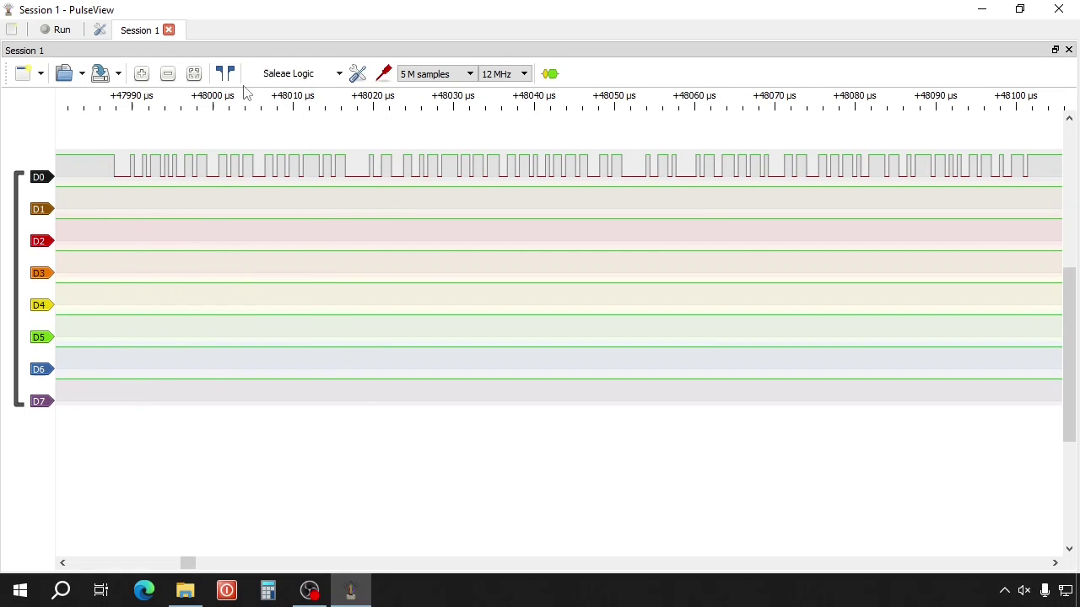
# Show the time cursors and place them at +48016 µs and +48020 µs around one D0 bit.
pyautogui.click(219, 74)
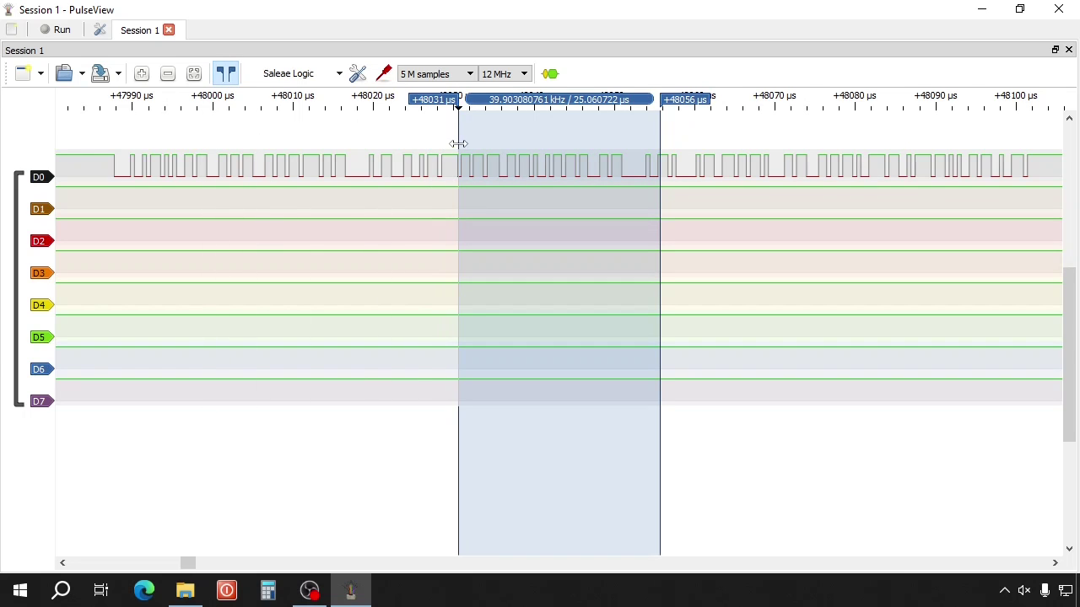
pyautogui.moveTo(458, 145); pyautogui.dragTo(345, 145)
pyautogui.moveTo(661, 155); pyautogui.dragTo(375, 154)
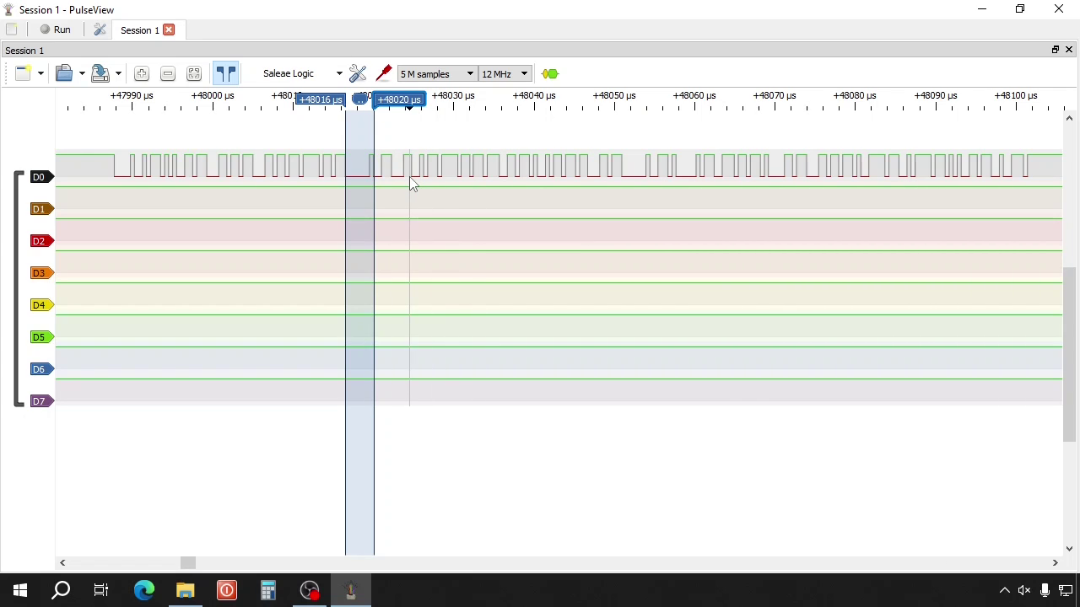
# Add a UART protocol decoder to the session from the Decoder Selector.
pyautogui.click(549, 74)
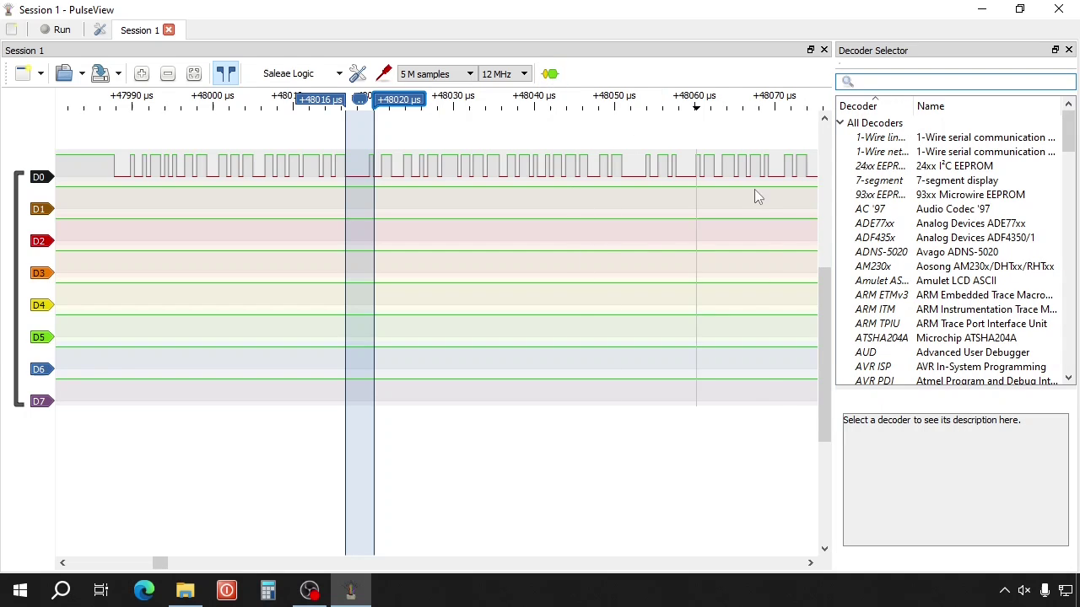
pyautogui.moveTo(1070, 135); pyautogui.dragTo(1071, 355)
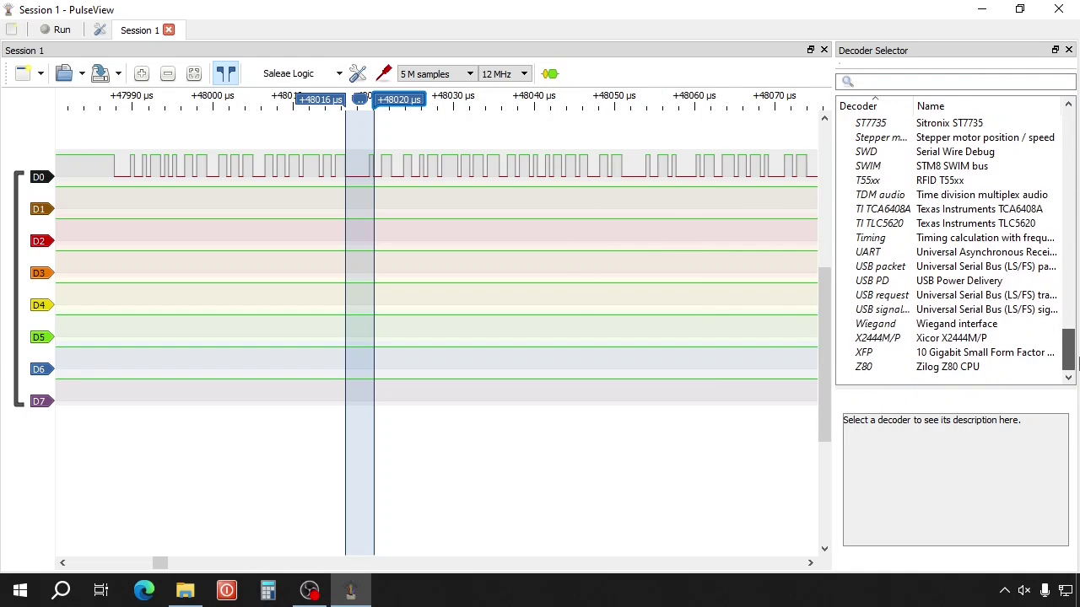
pyautogui.click(898, 257)
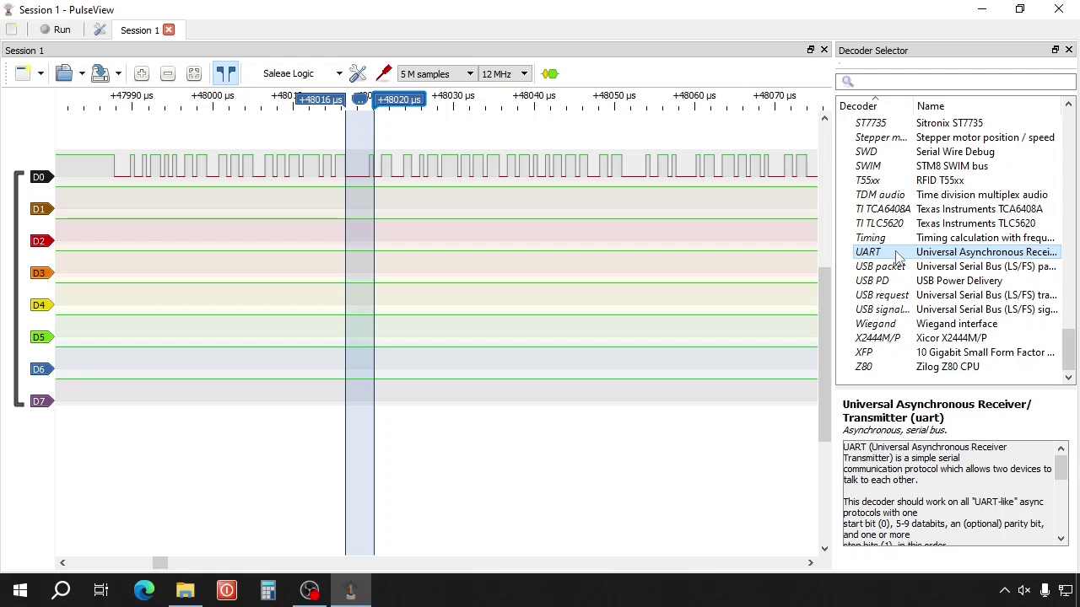
pyautogui.doubleClick(898, 255)
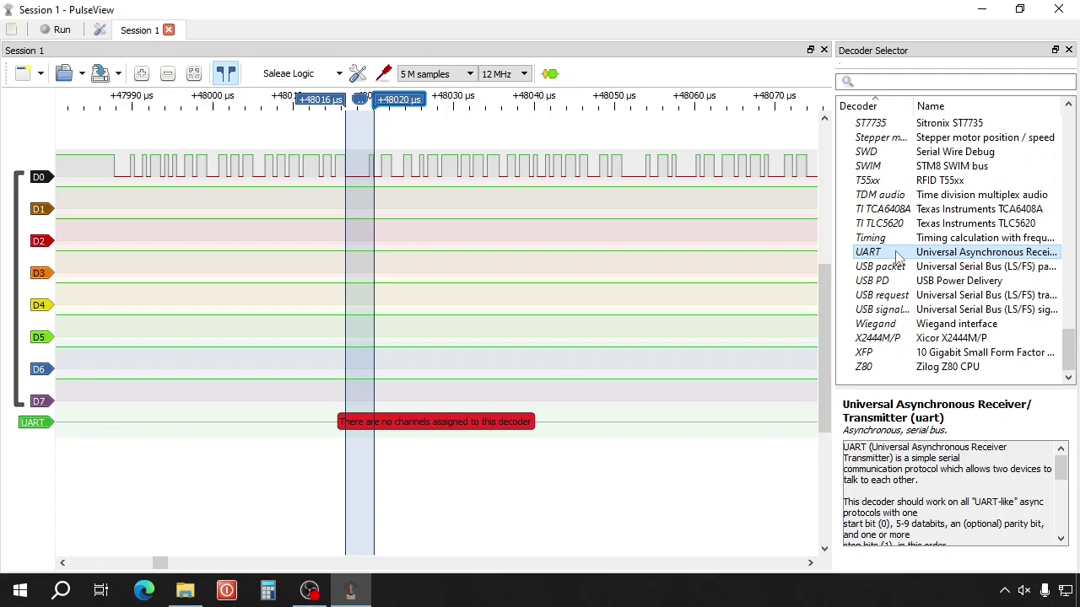
# Set the UART decoder to RX D0, TX D1, 2000000 baud, ascii format, and hide the cursors.
pyautogui.click(34, 423)
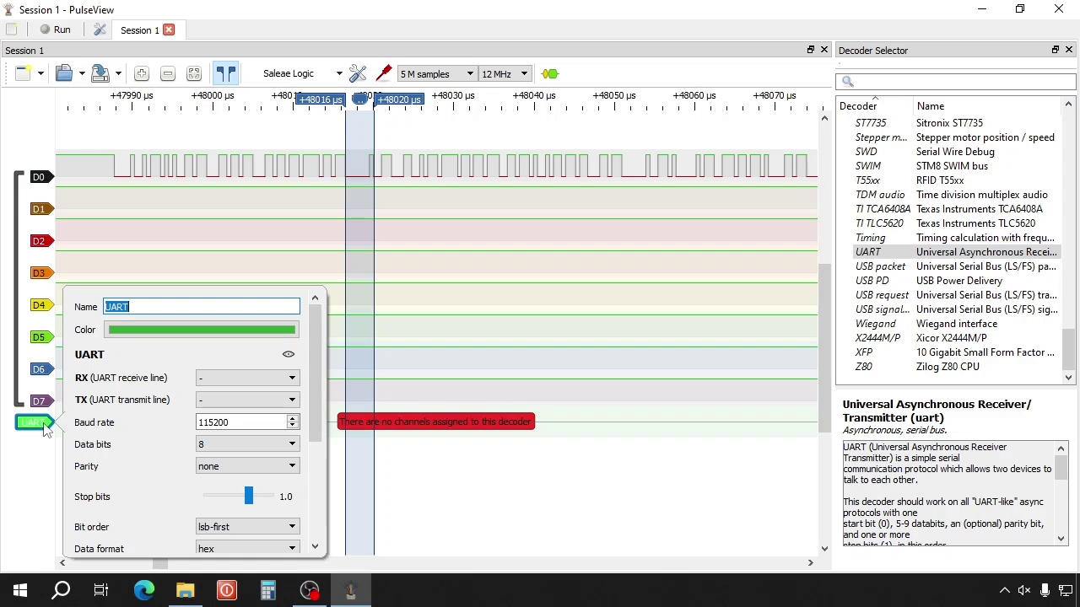
pyautogui.click(253, 378)
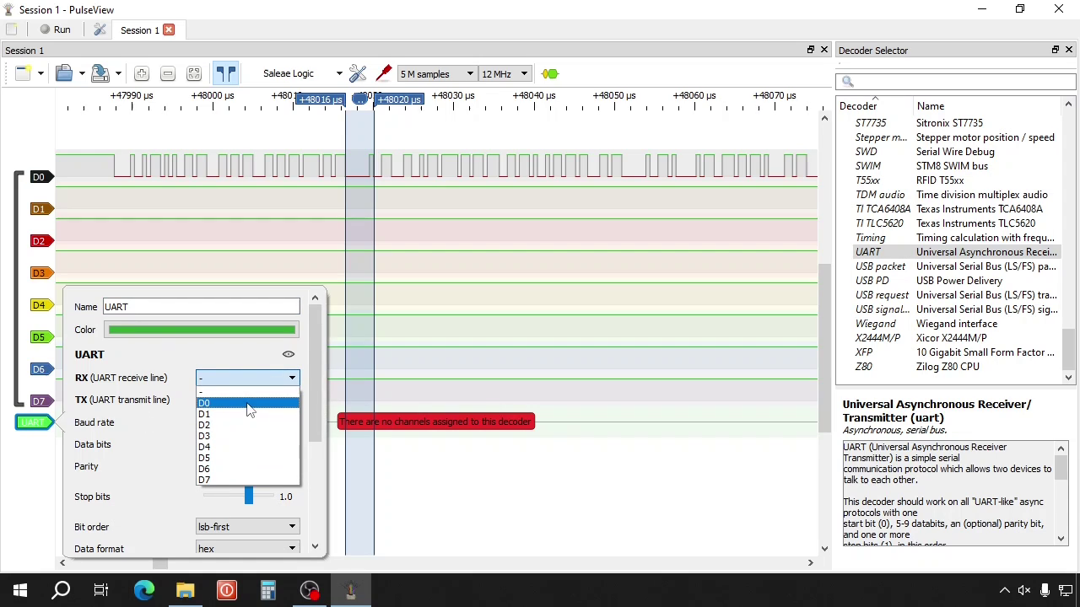
pyautogui.click(248, 404)
pyautogui.click(253, 399)
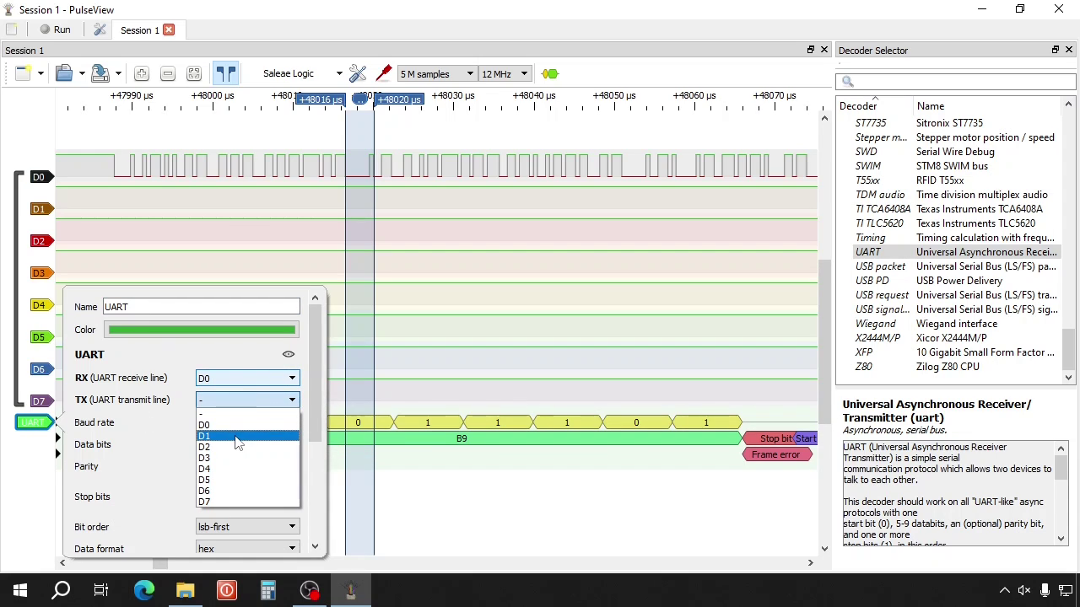
pyautogui.click(237, 441)
pyautogui.press('Tab')
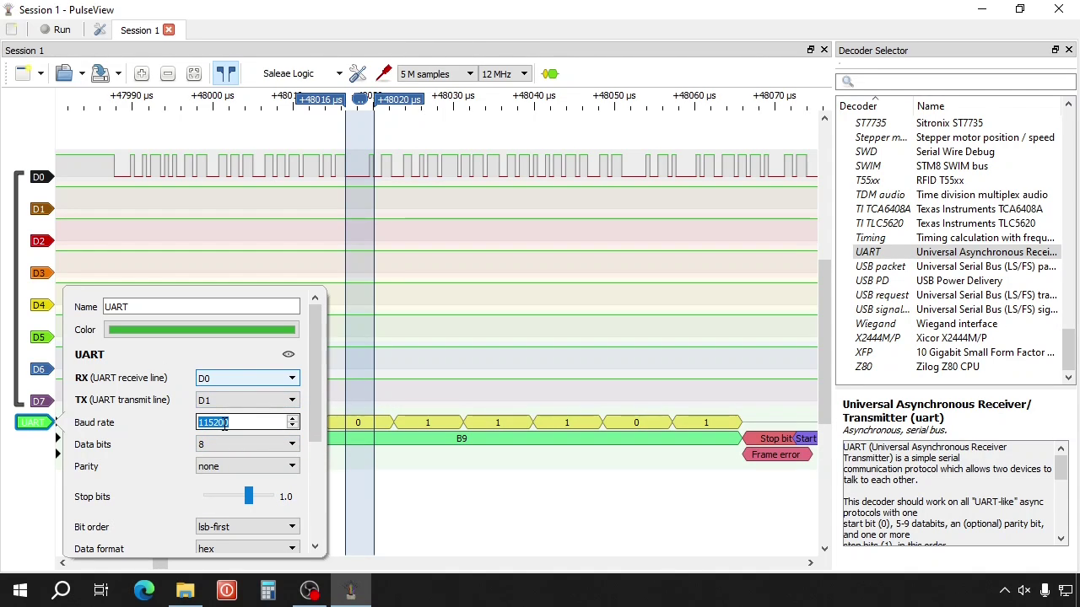
pyautogui.write('2000000')
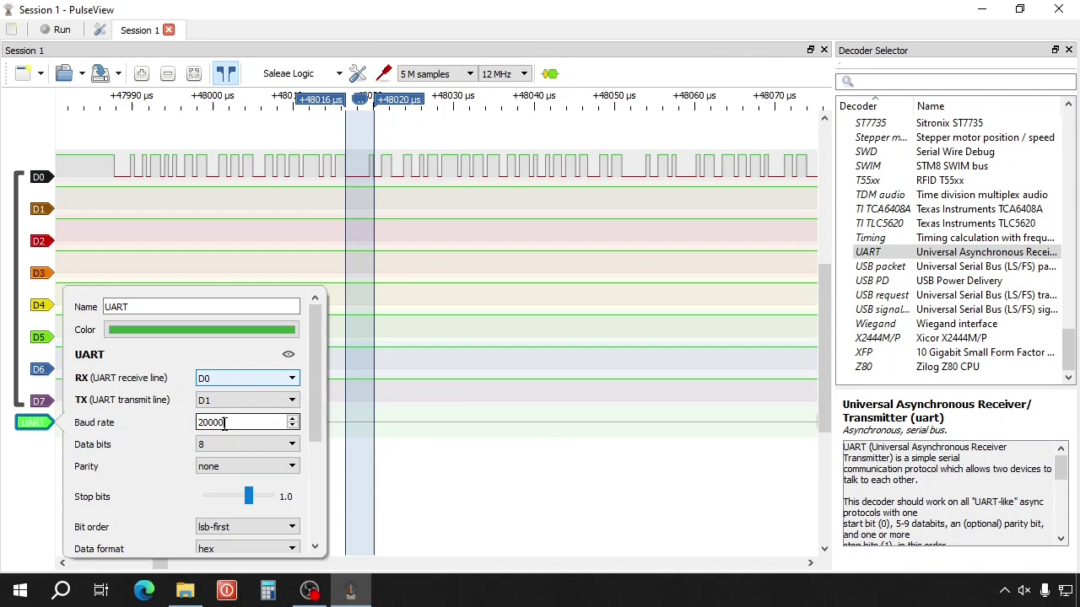
pyautogui.click(261, 548)
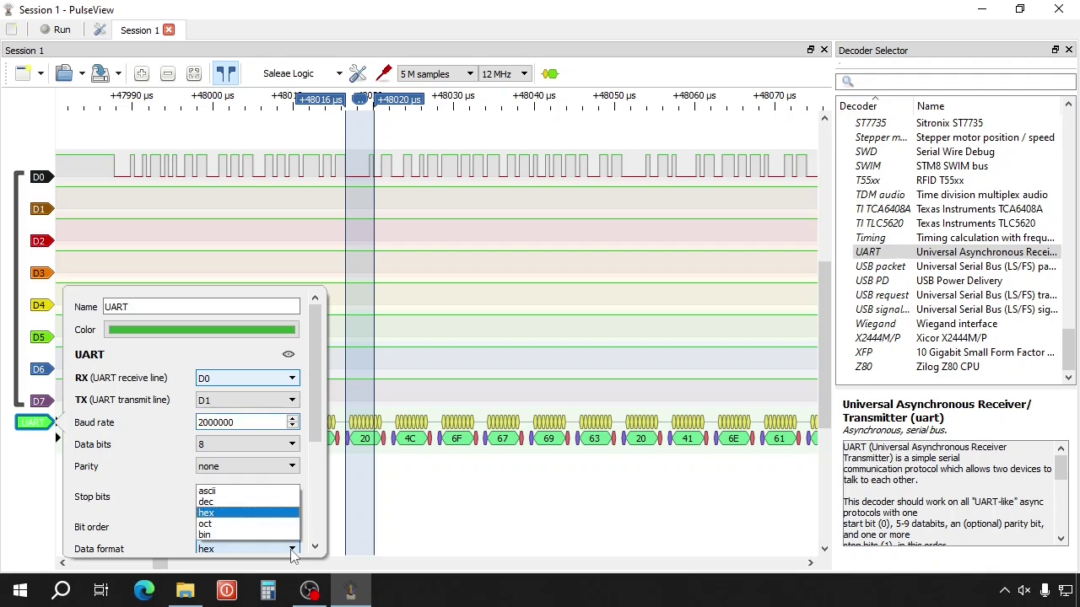
pyautogui.click(278, 492)
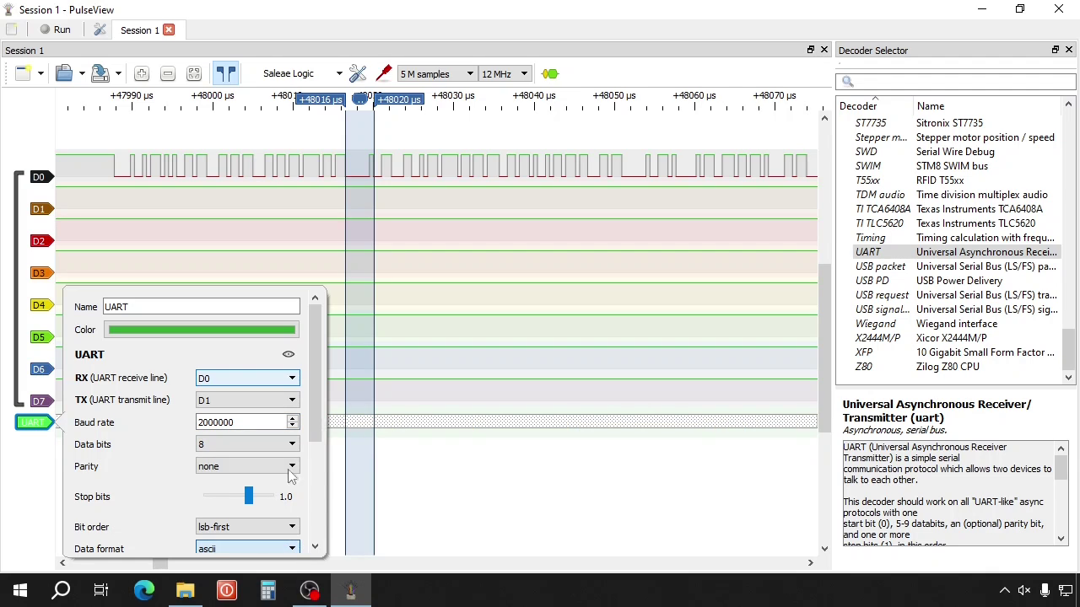
pyautogui.moveTo(315, 422); pyautogui.dragTo(320, 510)
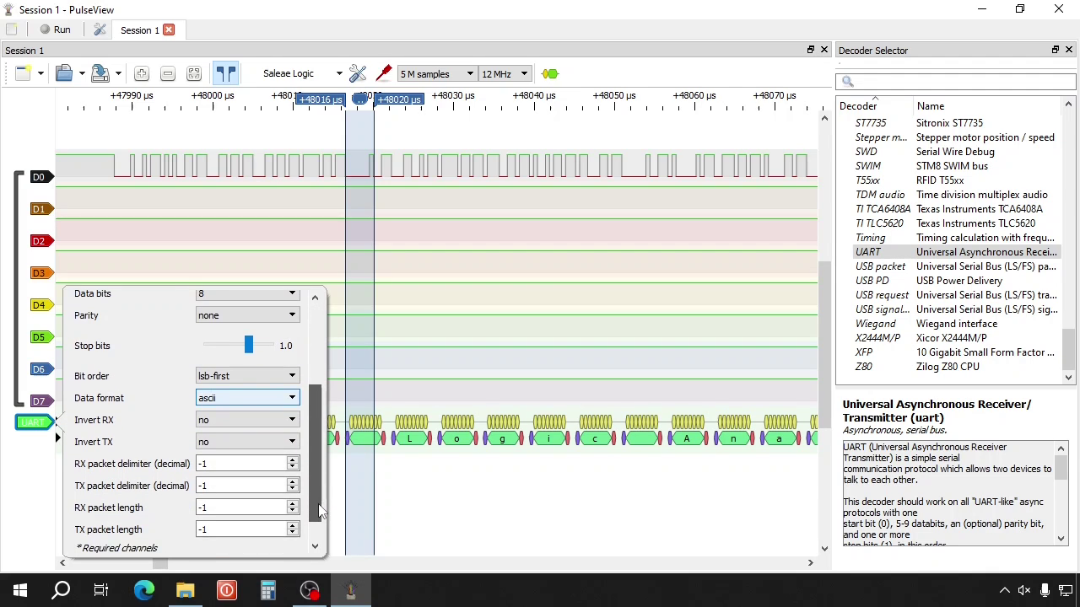
pyautogui.click(432, 521)
pyautogui.press('c')
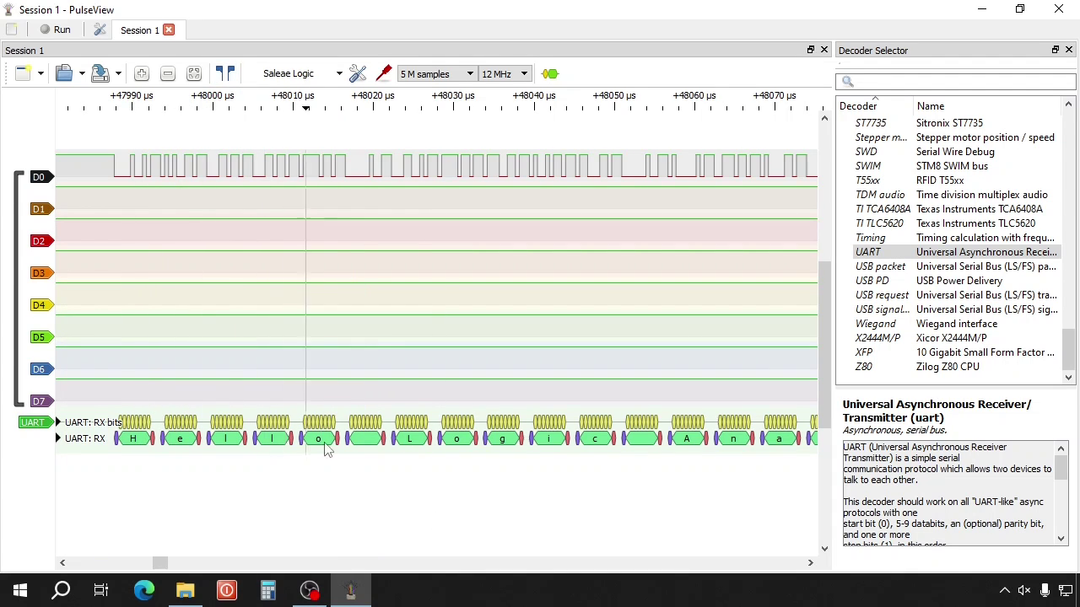
# Switch to Edge showing the USB HID usage tables PDF at page 54.
pyautogui.click(809, 562)
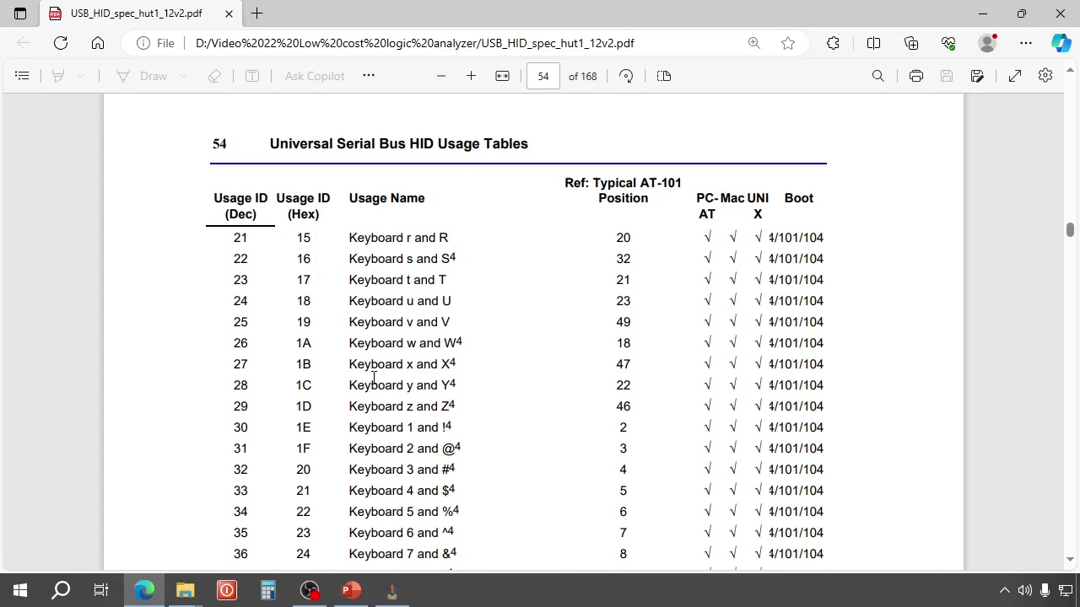
# Highlight hex usage IDs 1B (Keyboard x) and 1D (Keyboard z) in the page 54 table.
pyautogui.moveTo(294, 366); pyautogui.dragTo(413, 365)
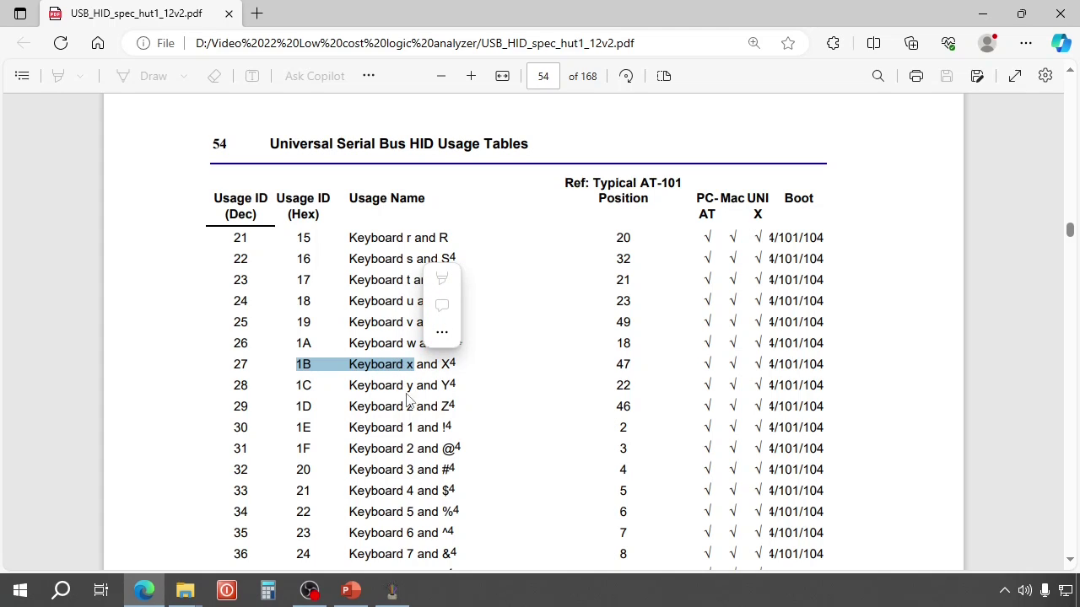
pyautogui.click(295, 407)
pyautogui.moveTo(297, 407); pyautogui.dragTo(412, 406)
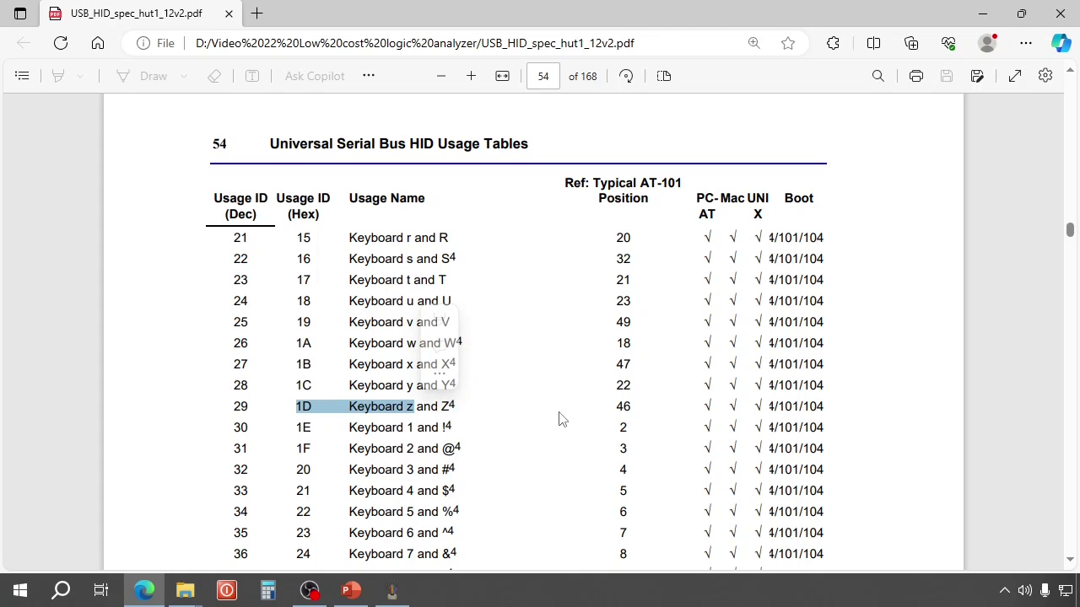
pyautogui.click(561, 419)
pyautogui.moveTo(297, 364); pyautogui.dragTo(311, 364)
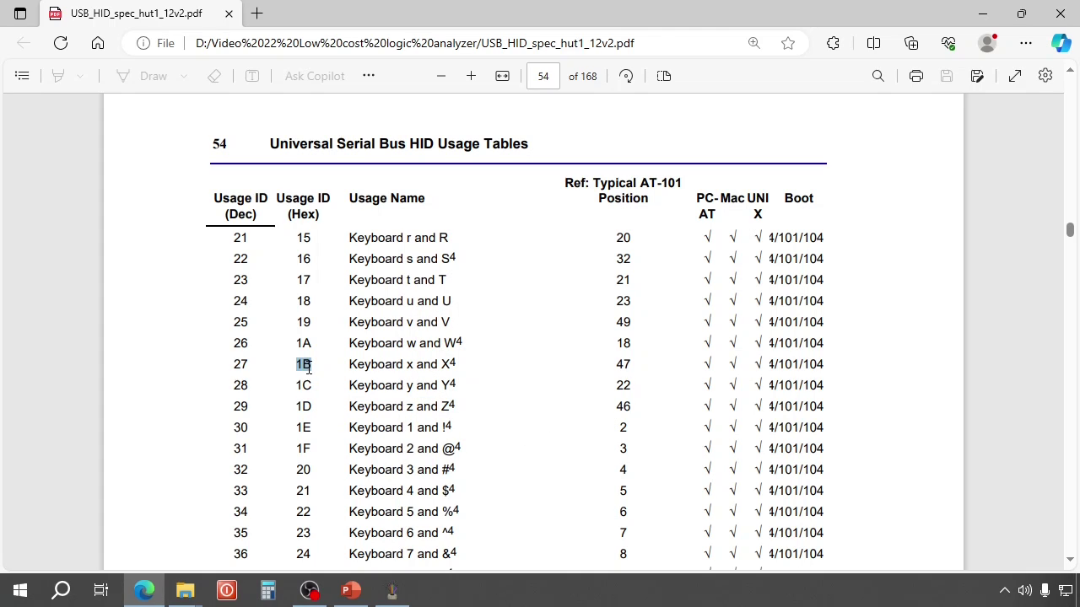
pyautogui.moveTo(297, 407); pyautogui.dragTo(312, 407)
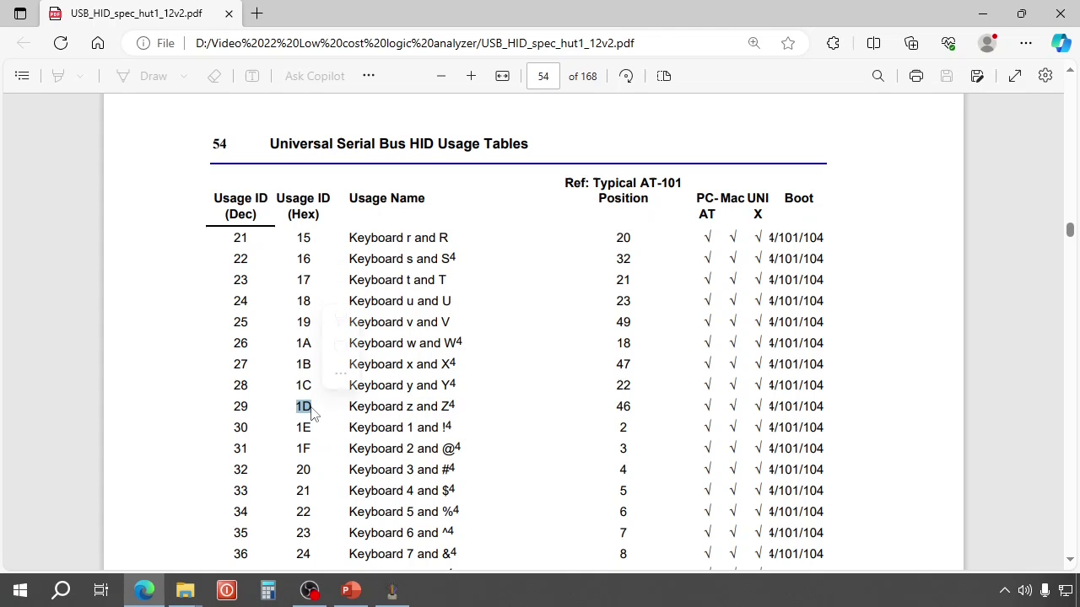
# Back in PulseView, set the capture to 20 M samples at a 24 MHz samplerate.
pyautogui.hotkey('alt', 'Tab')
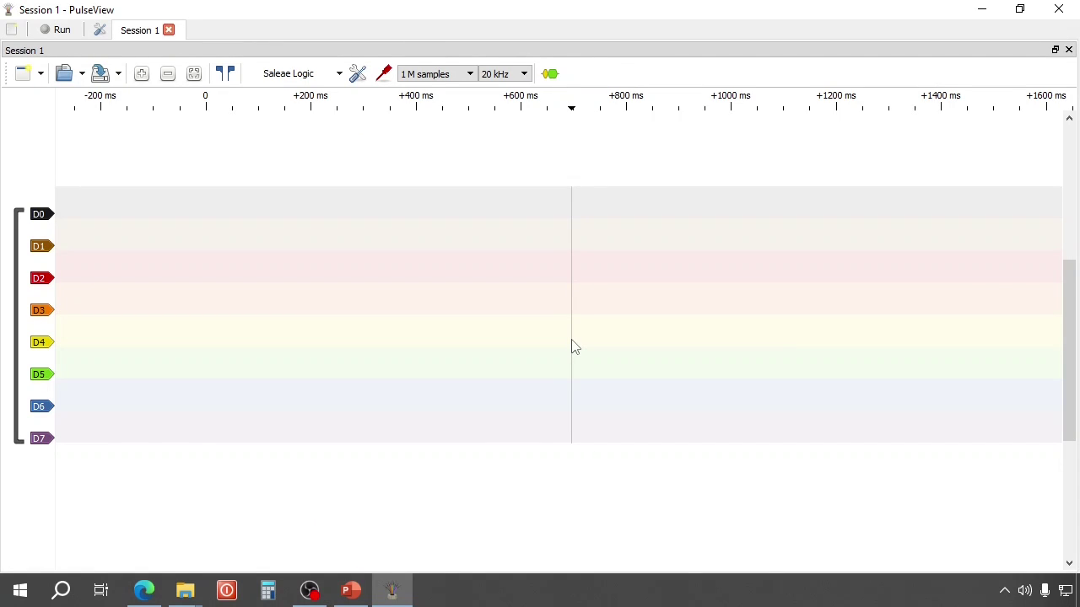
pyautogui.click(471, 77)
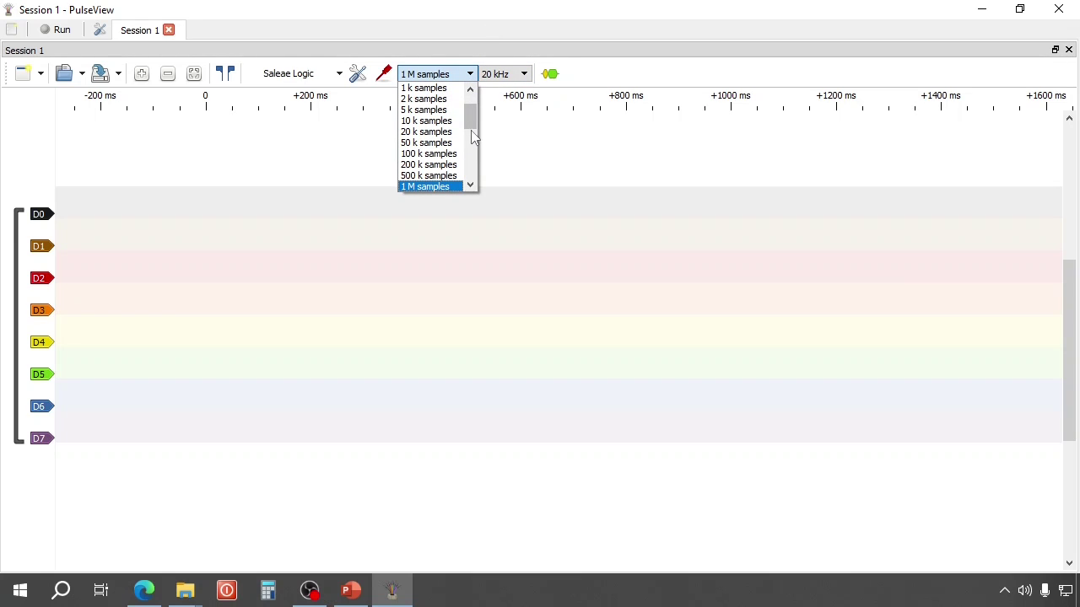
pyautogui.moveTo(469, 113); pyautogui.dragTo(469, 142)
pyautogui.click(436, 165)
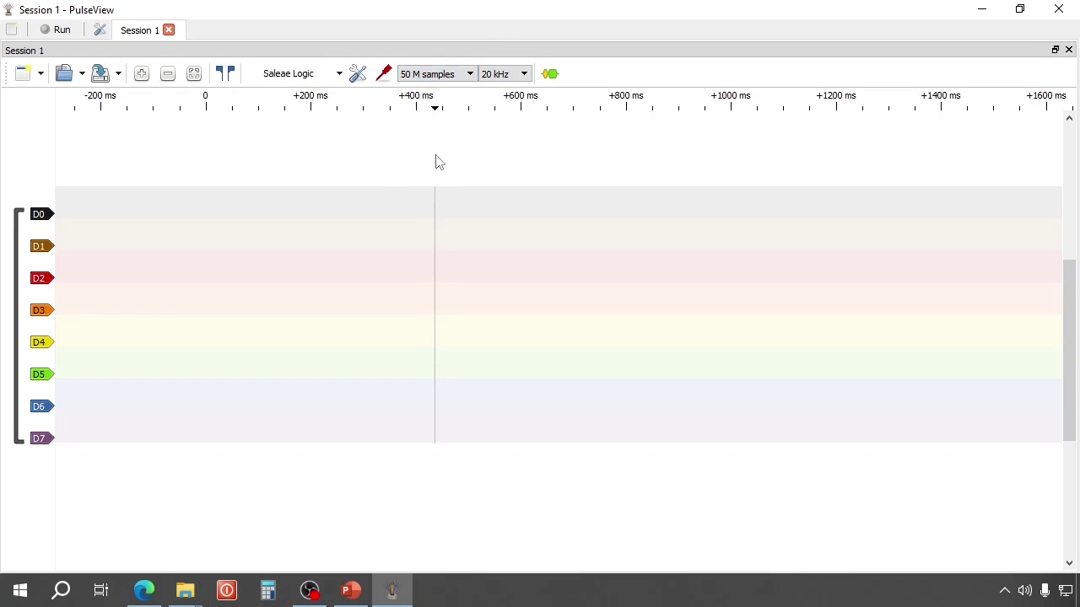
pyautogui.click(451, 76)
pyautogui.click(447, 155)
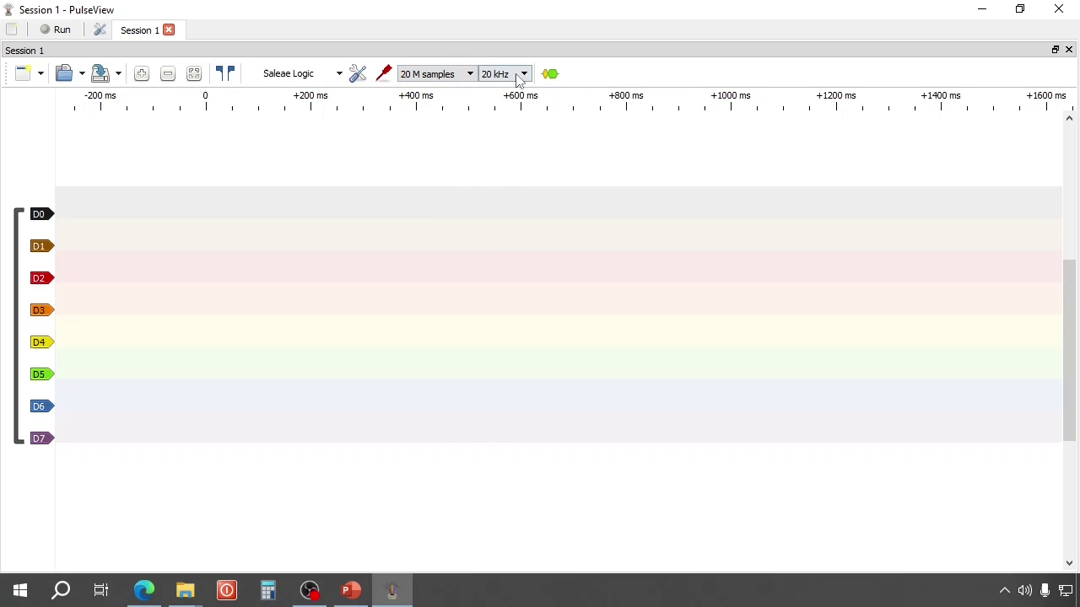
pyautogui.click(521, 75)
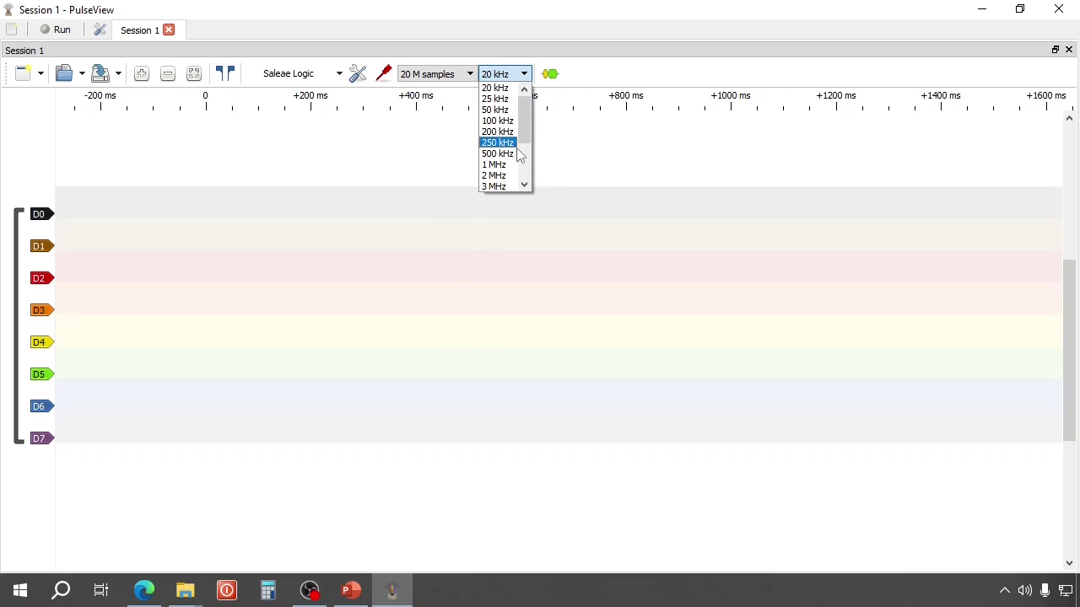
pyautogui.moveTo(526, 133); pyautogui.dragTo(527, 179)
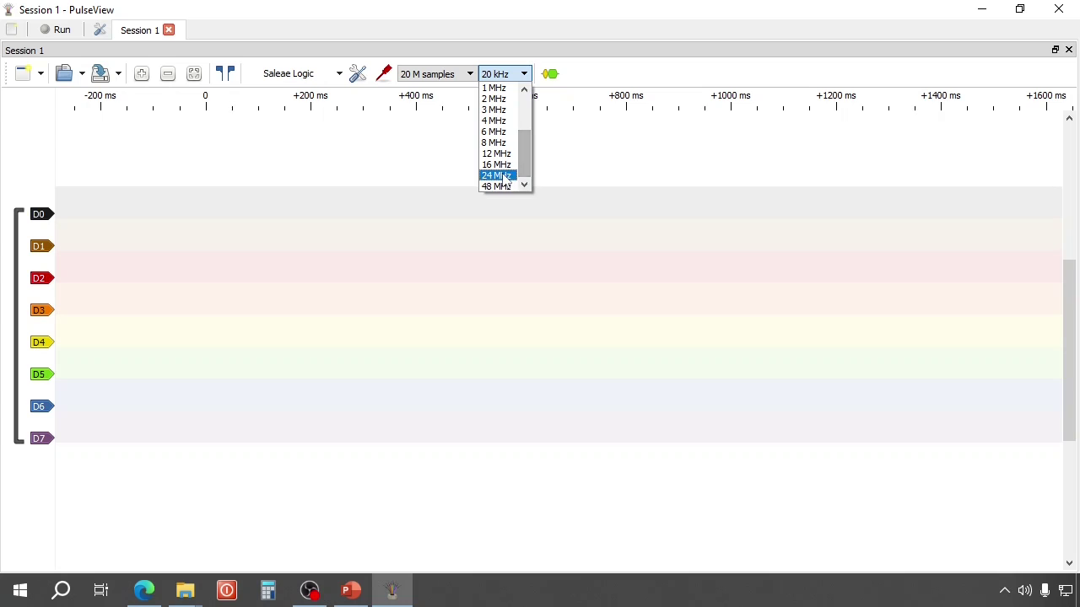
pyautogui.click(498, 175)
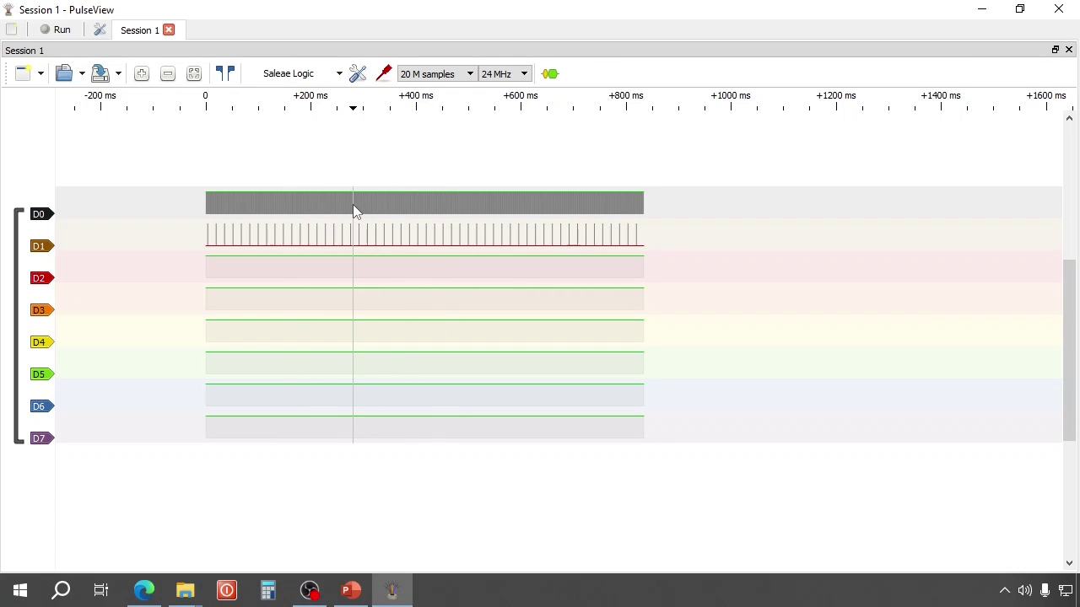
# Add a USB packet decoder with D+ on channel D1 and D- on channel D0.
pyautogui.click(550, 76)
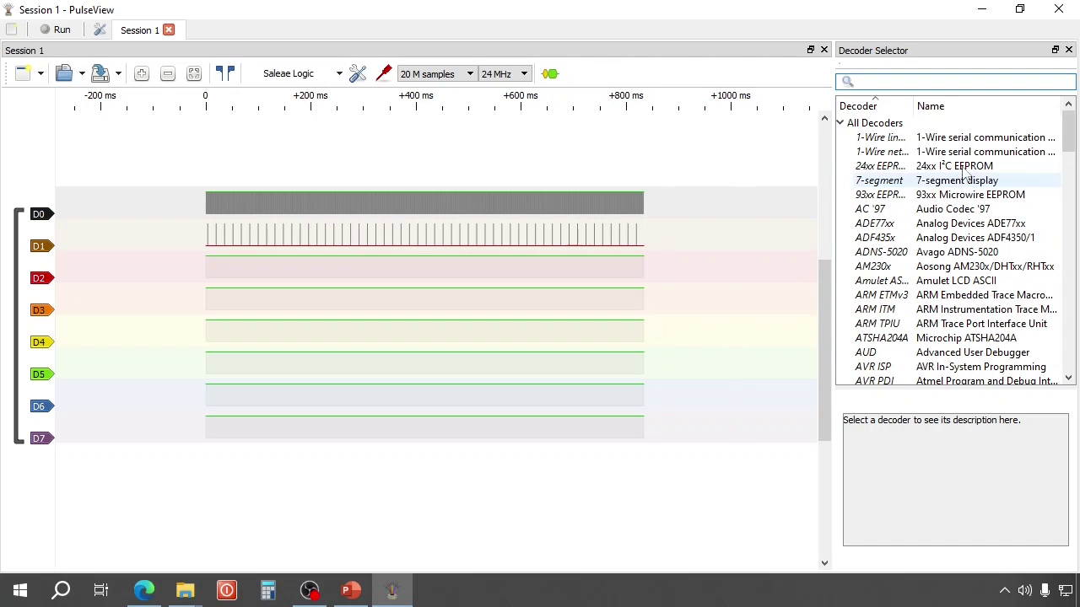
pyautogui.moveTo(1068, 127); pyautogui.dragTo(1077, 357)
pyautogui.doubleClick(882, 267)
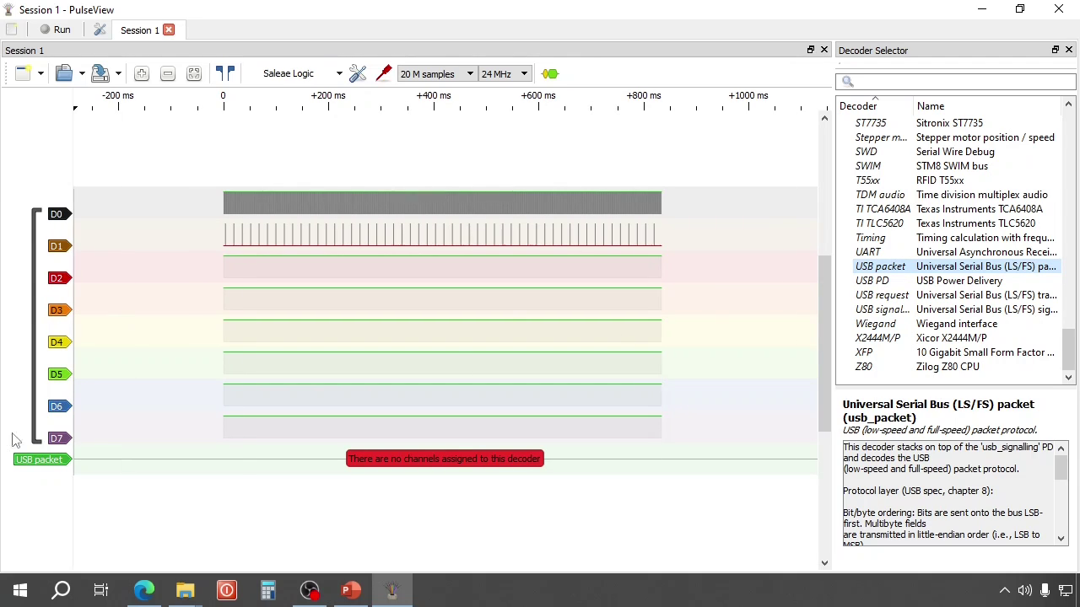
pyautogui.click(41, 460)
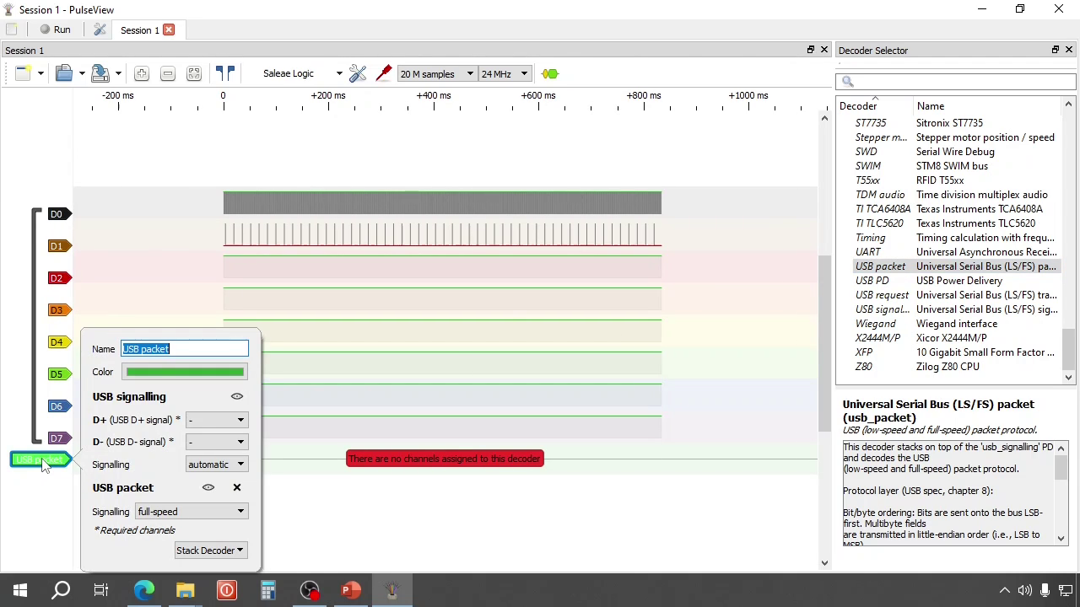
pyautogui.click(225, 420)
pyautogui.click(218, 456)
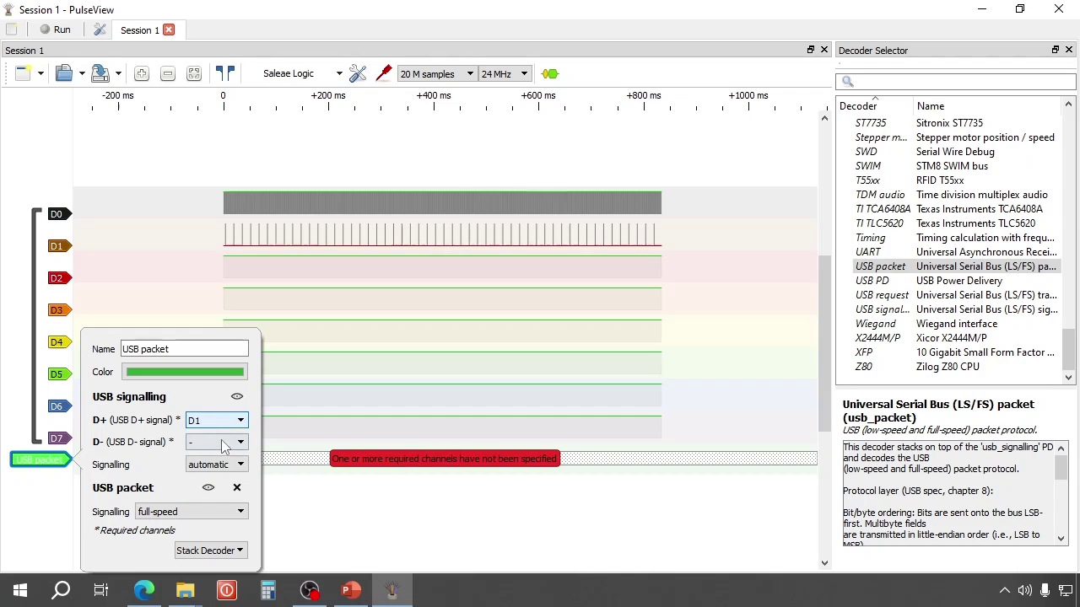
pyautogui.click(223, 443)
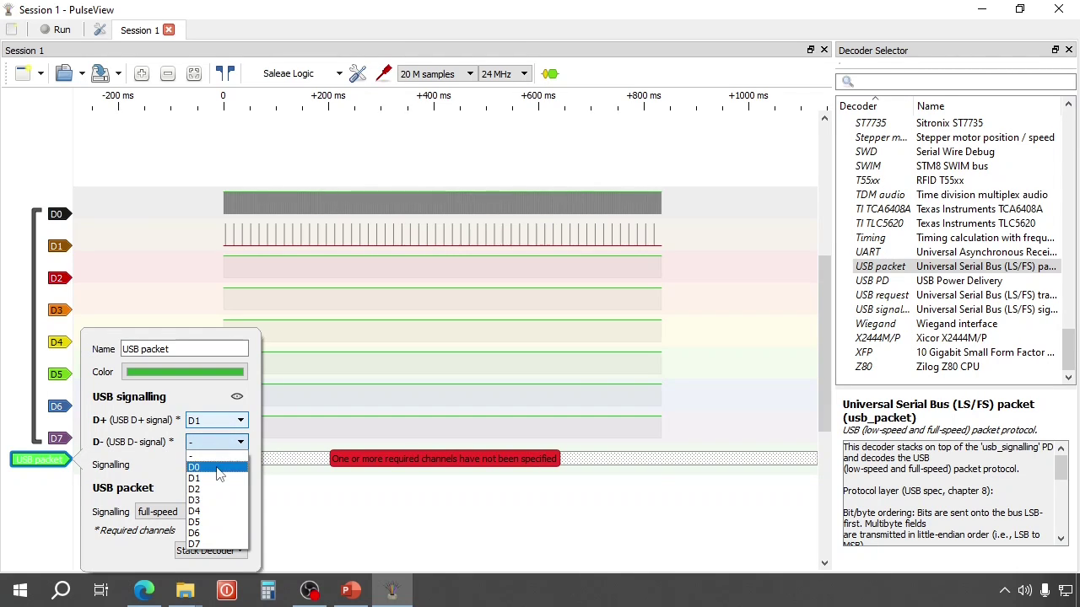
pyautogui.click(221, 468)
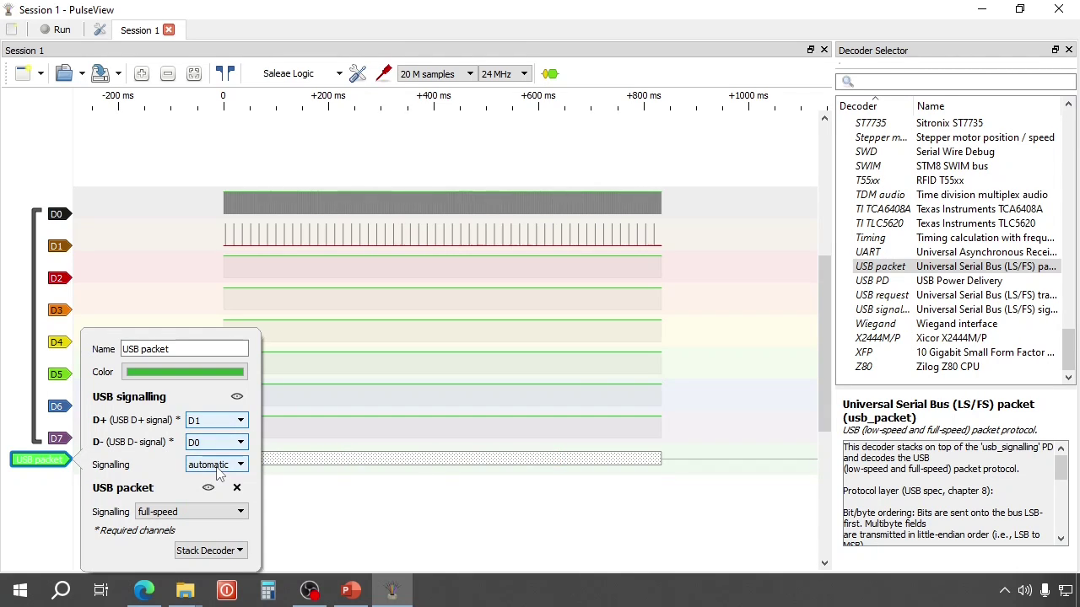
# Stack a USB request decoder on it, starting IN requests on first-ack.
pyautogui.click(211, 553)
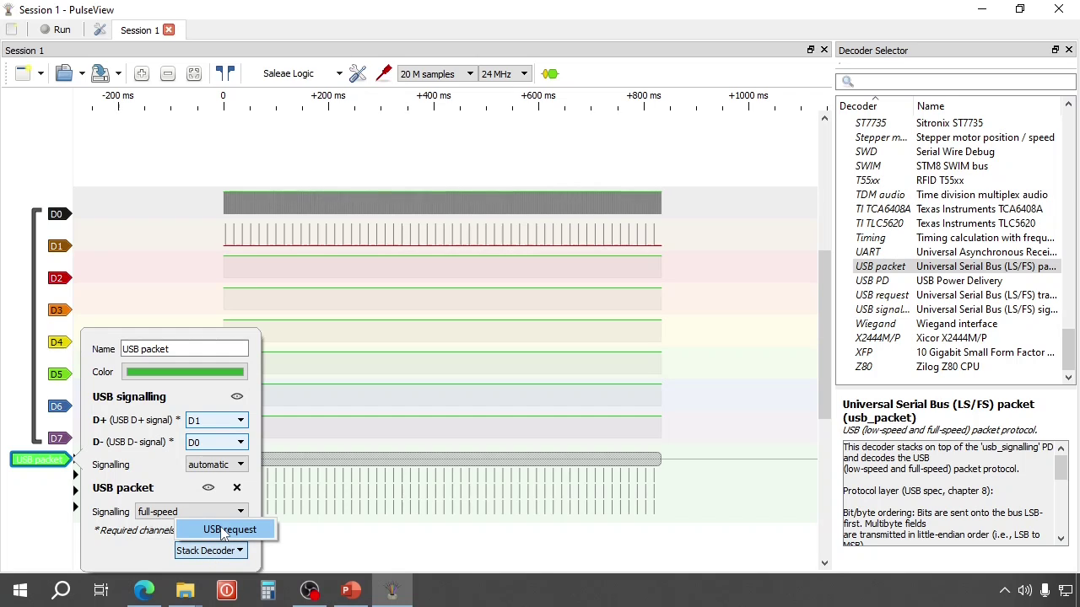
pyautogui.click(224, 530)
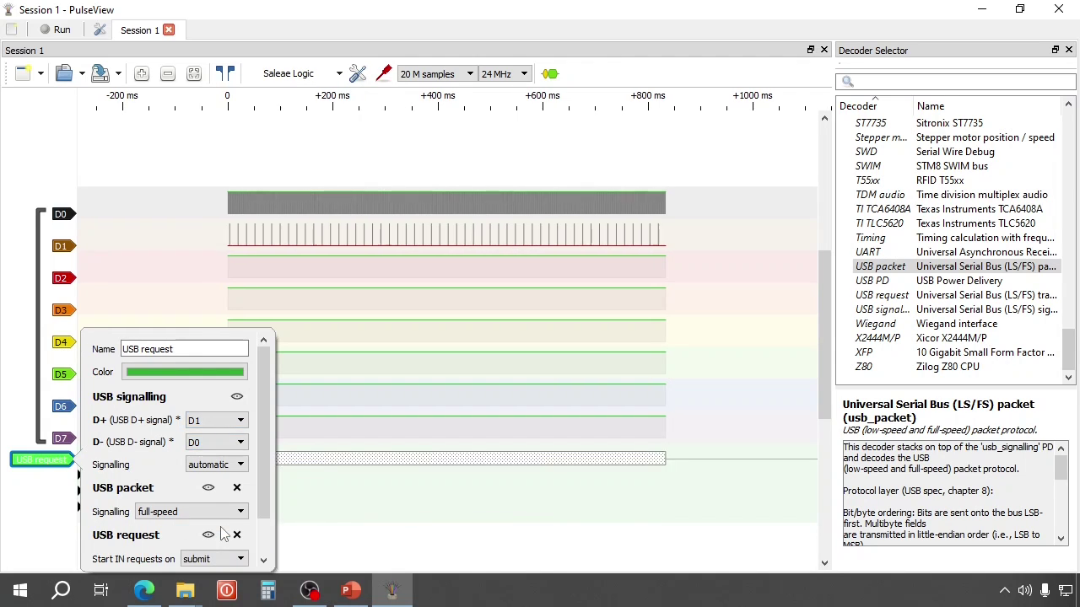
pyautogui.moveTo(263, 480); pyautogui.dragTo(263, 533)
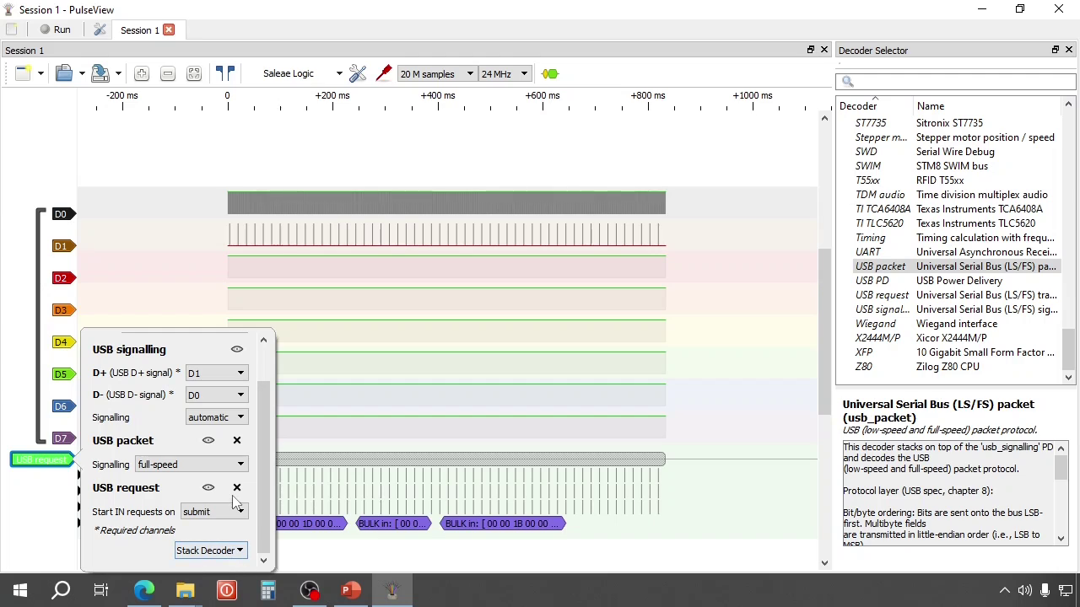
pyautogui.click(237, 511)
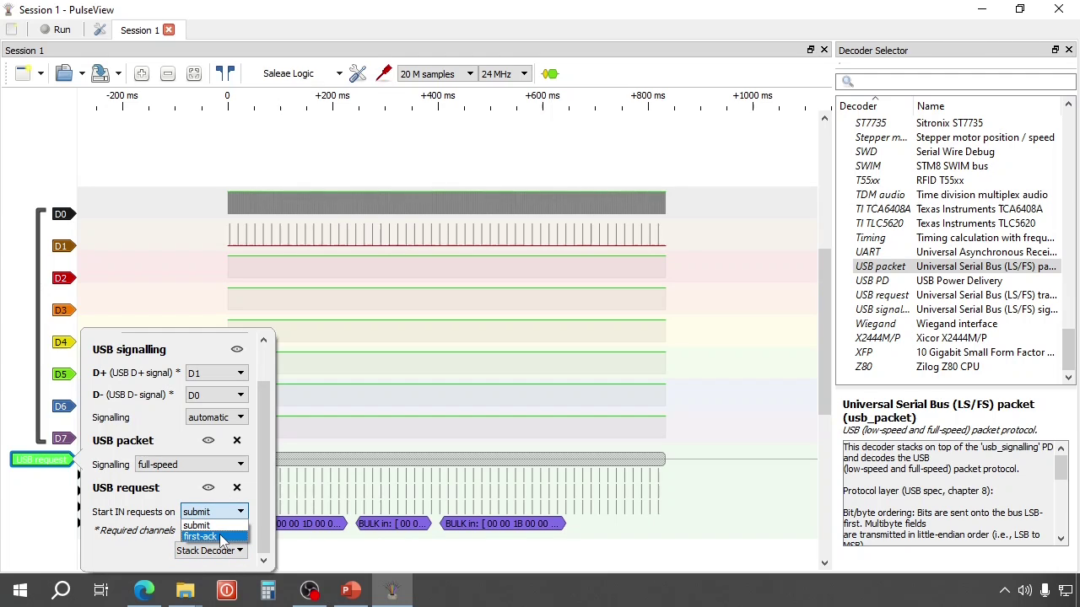
pyautogui.click(221, 537)
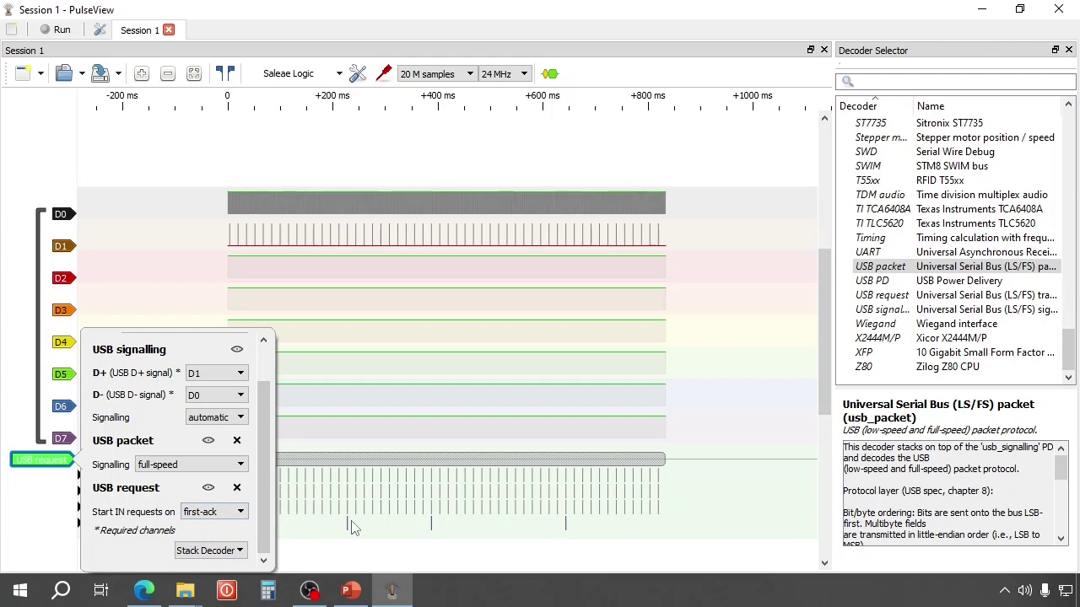
pyautogui.click(331, 540)
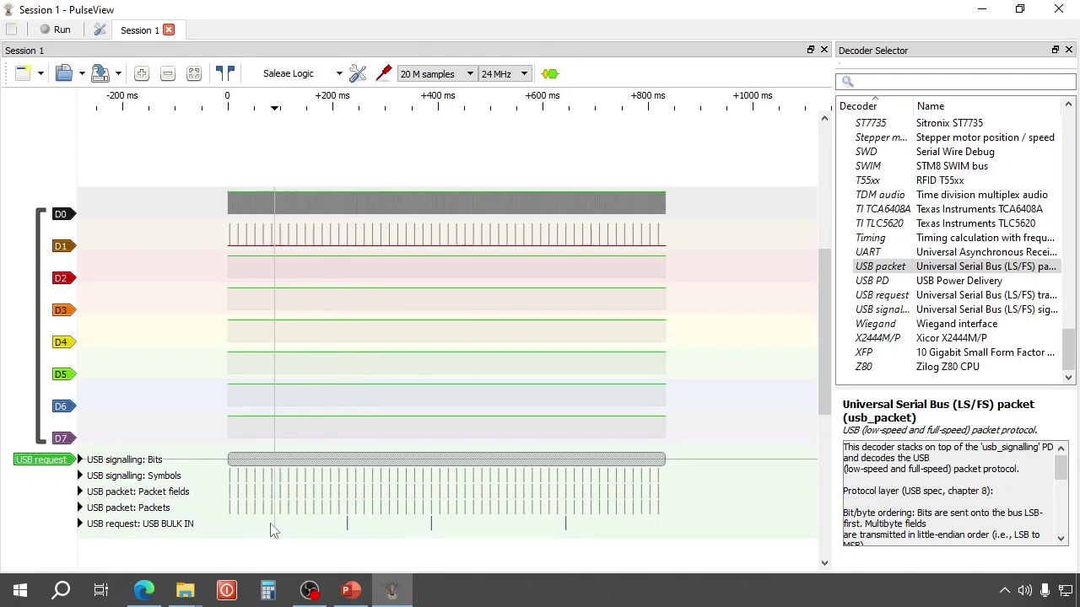
# Zoom into the decoded USB BULK IN packets around +227 ms to read their data bytes.
pyautogui.moveTo(588, 536)
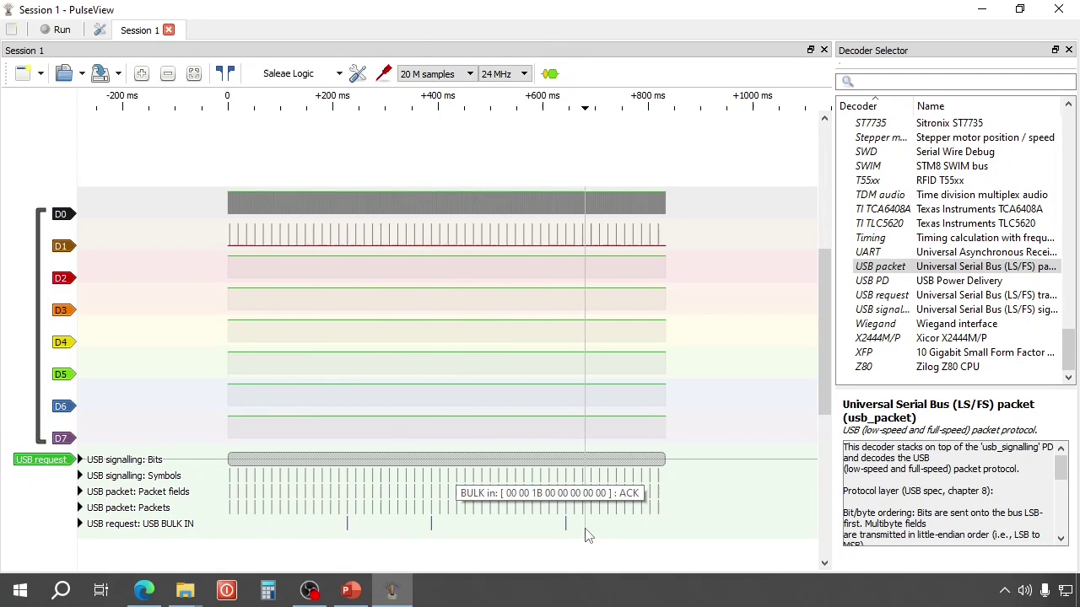
pyautogui.moveTo(348, 533)
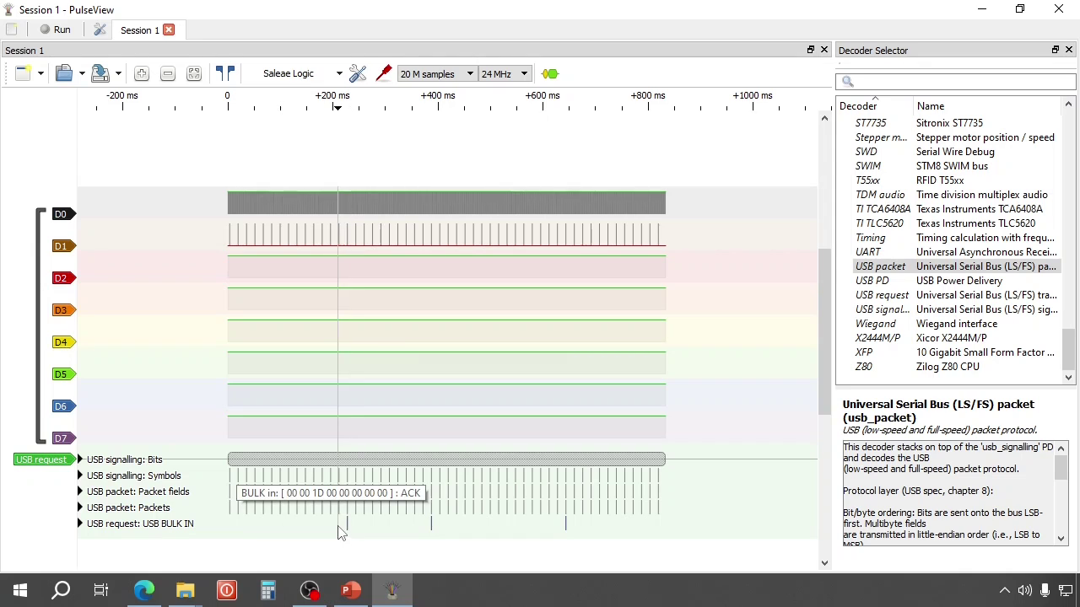
pyautogui.scroll(10, 340, 535)
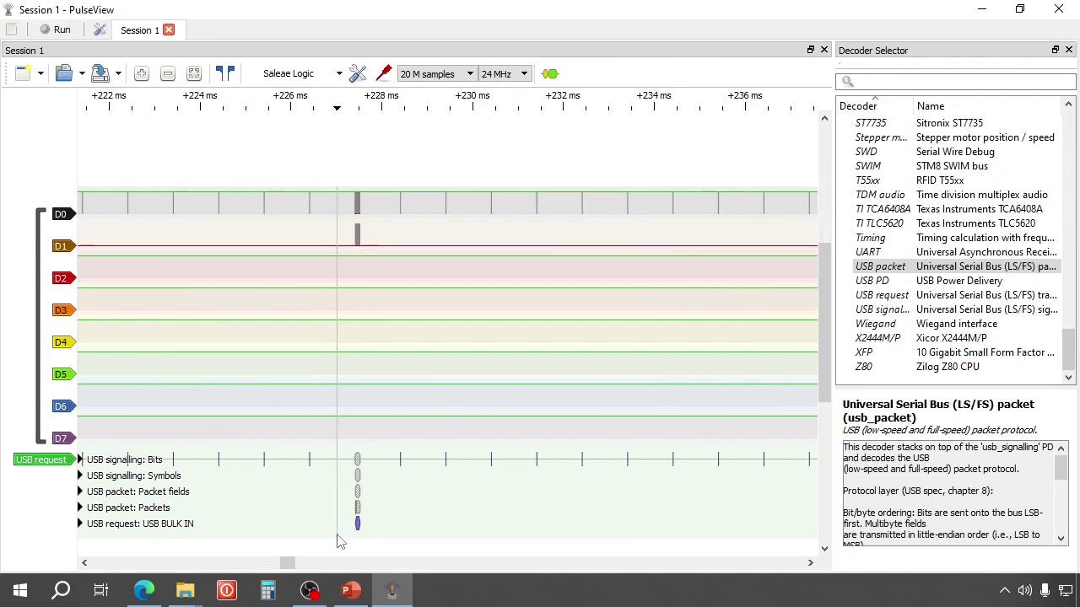
pyautogui.scroll(12, 339, 541)
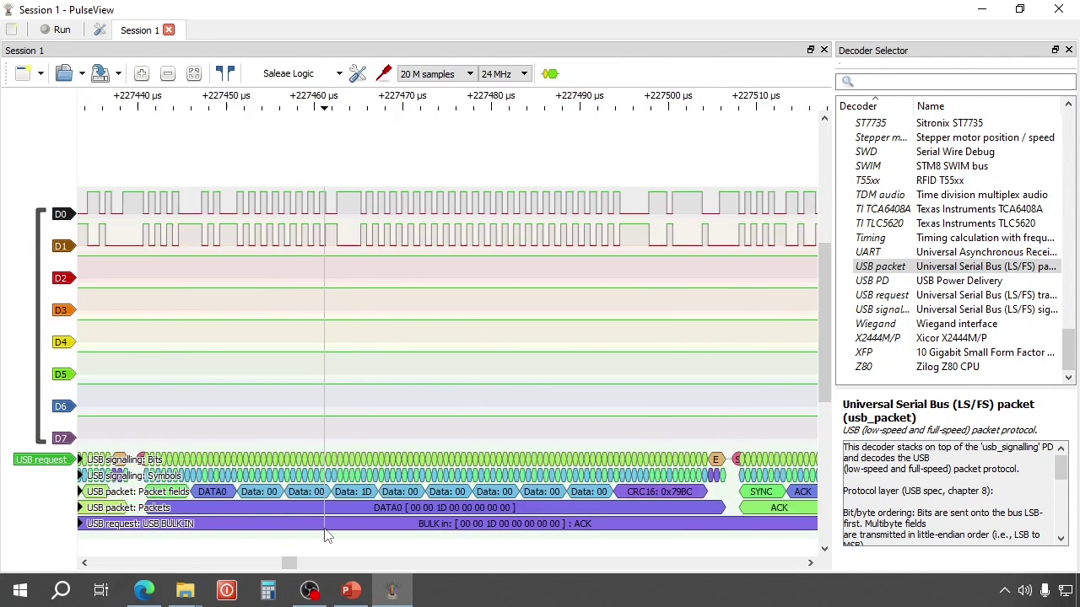
pyautogui.scroll(-2, 327, 535)
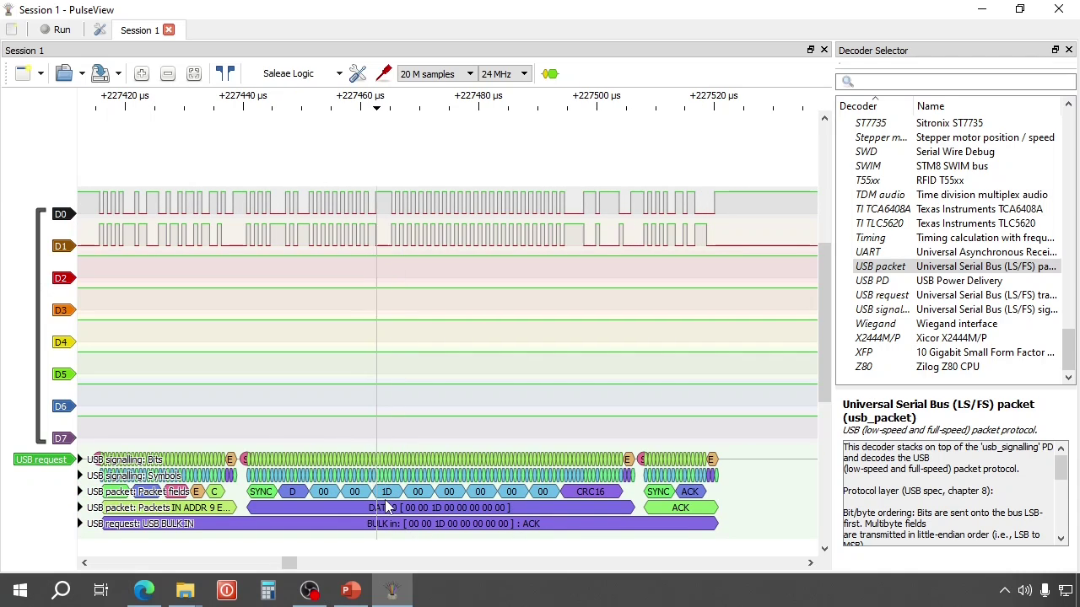
pyautogui.moveTo(408, 504)
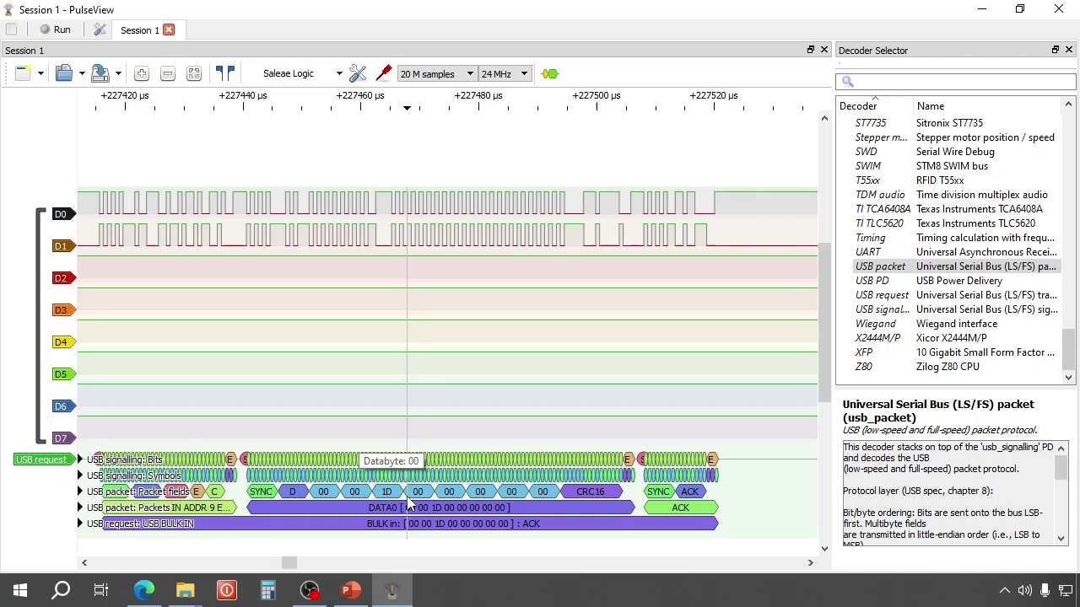
pyautogui.scroll(-12, 418, 515)
pyautogui.scroll(10, 432, 536)
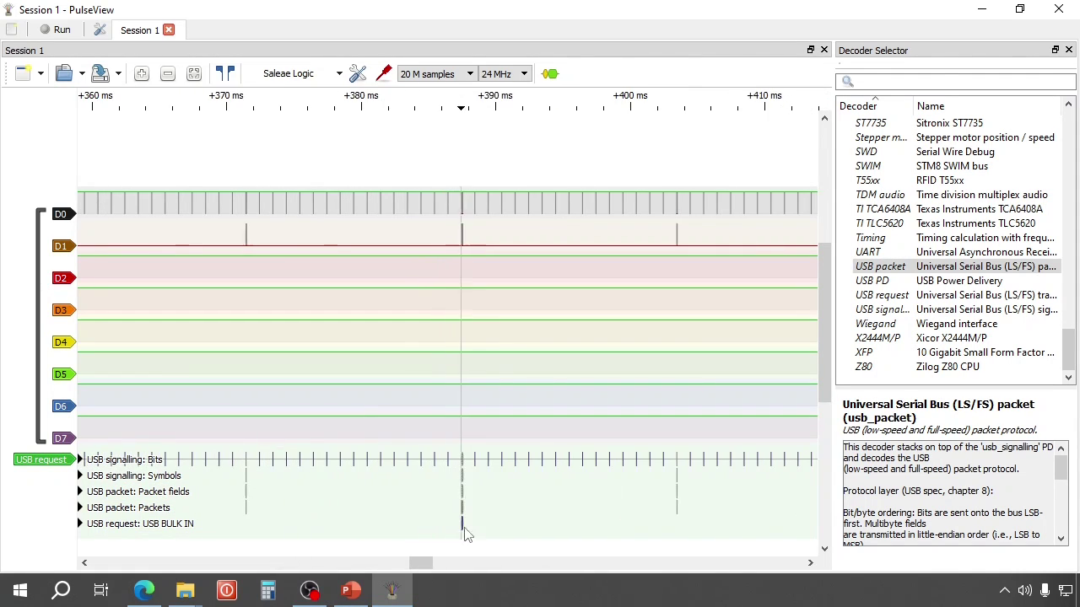
pyautogui.moveTo(446, 521)
pyautogui.scroll(5, 447, 527)
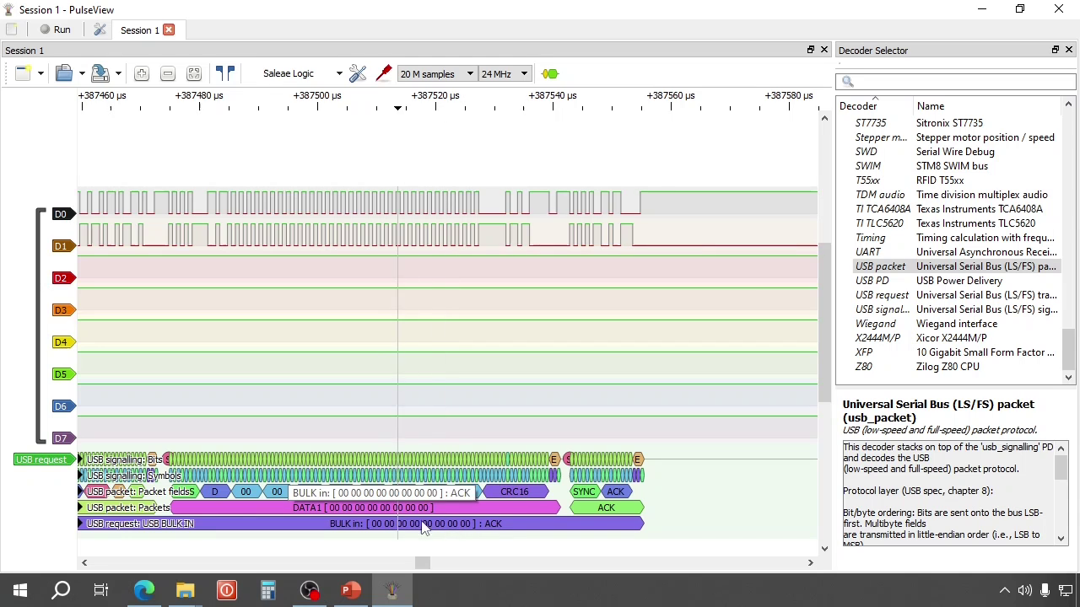
pyautogui.scroll(-8, 424, 506)
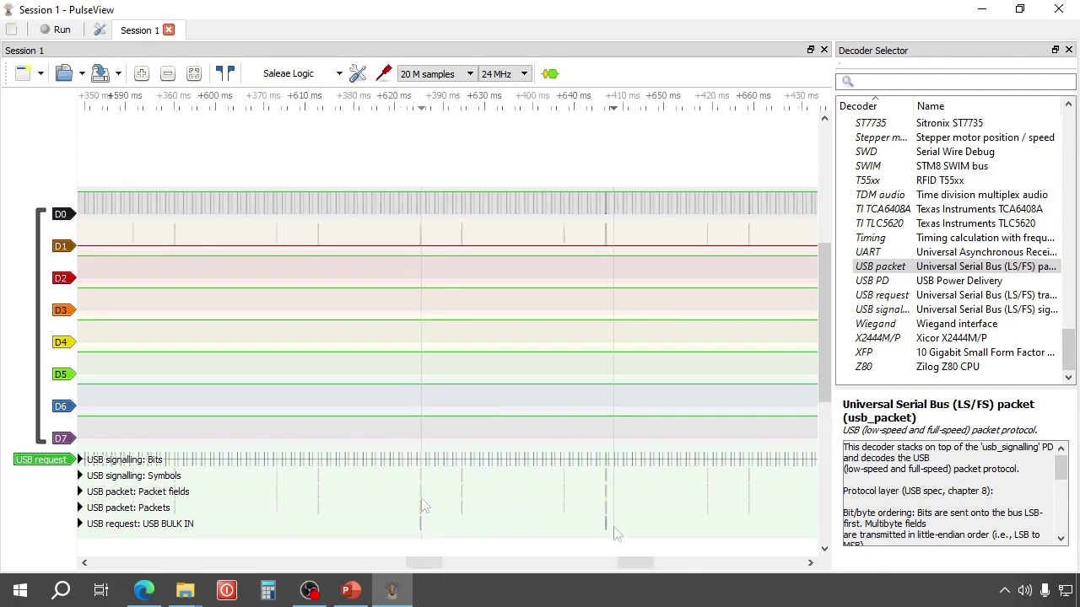
# Pan and zoom to the BULK IN packet near +643.5 ms carrying keycode 1B.
pyautogui.moveTo(423, 563); pyautogui.dragTo(637, 563)
pyautogui.scroll(4, 422, 523)
pyautogui.scroll(5, 321, 506)
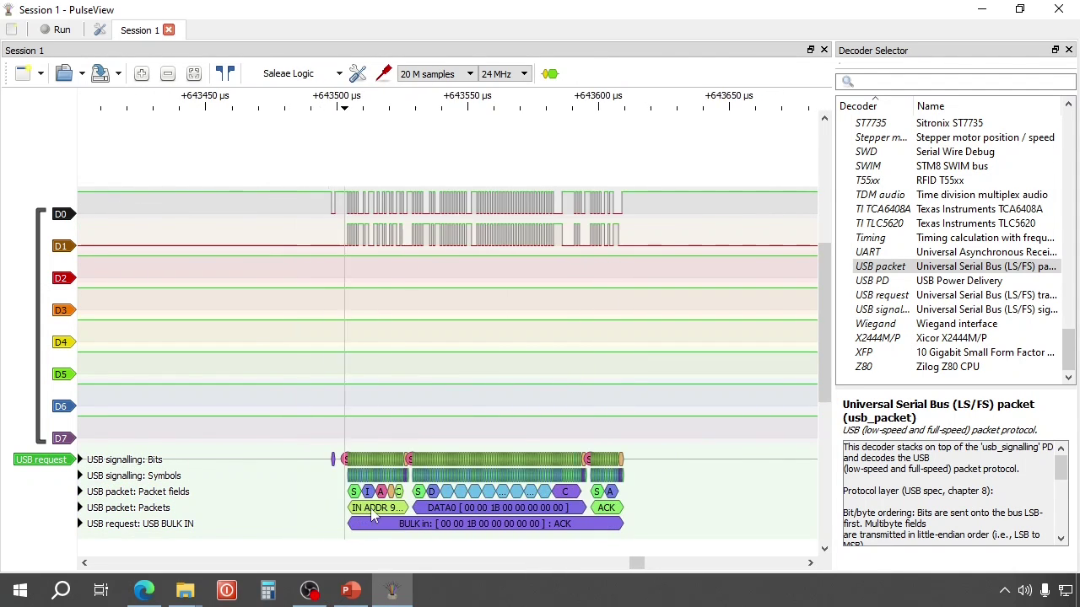
pyautogui.scroll(-1, 597, 509)
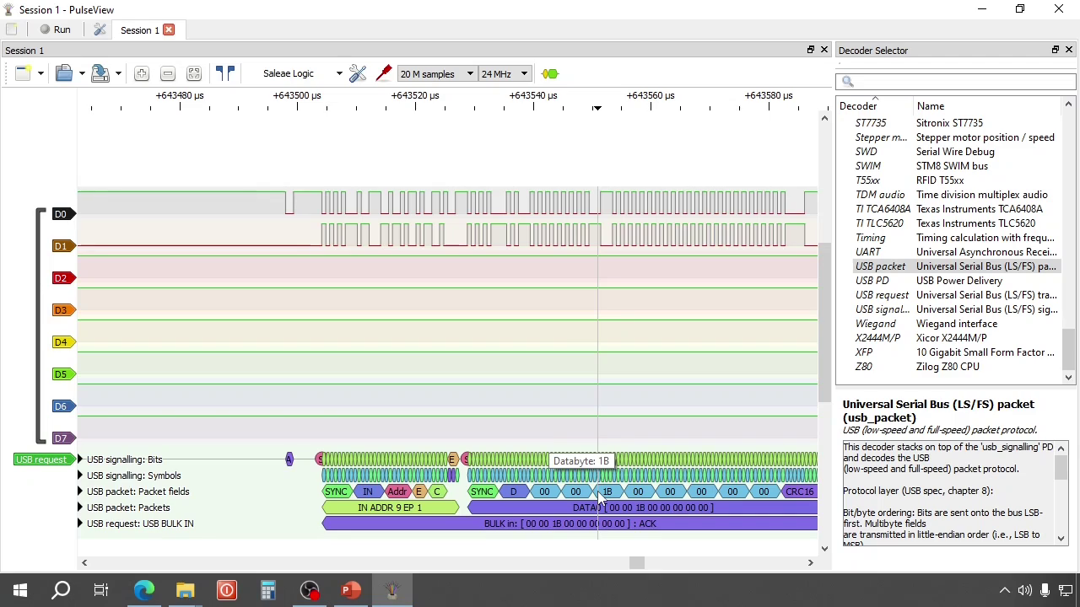
pyautogui.scroll(-6, 595, 415)
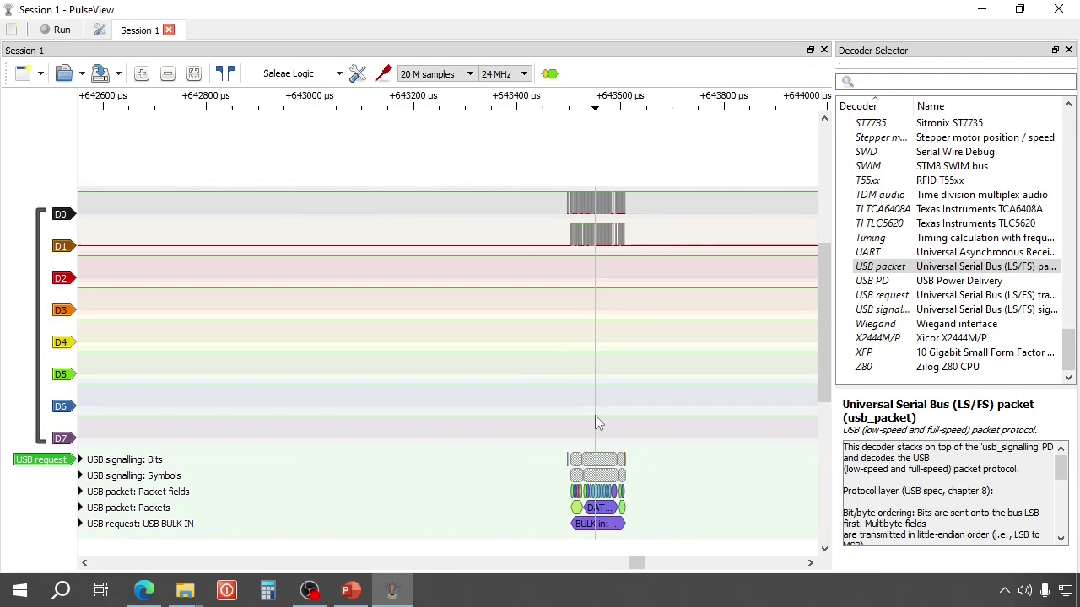